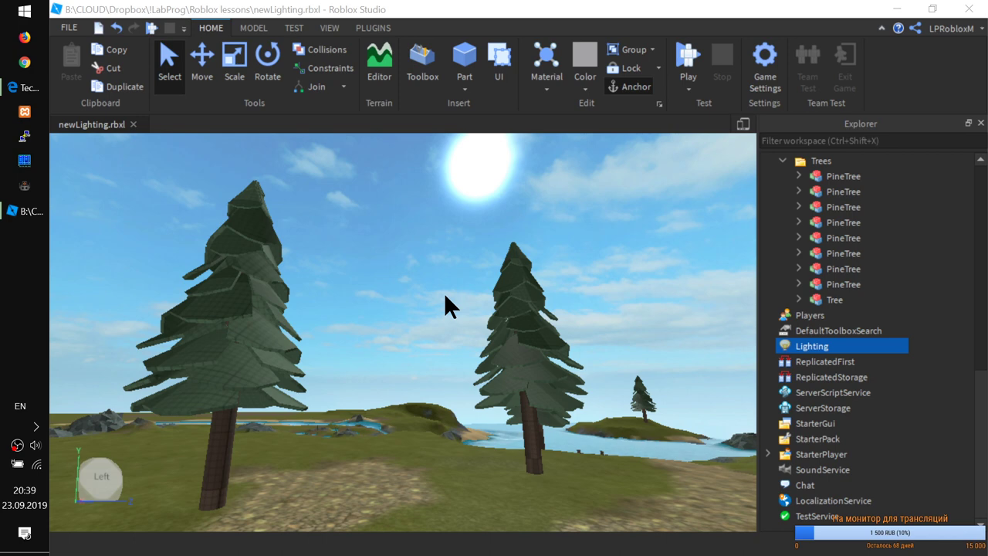
- Switch to the Edge browser and examine the Legacy, Voxel, Compatibility and ShadowMap entries in the Technology enum reference
click(25, 87)
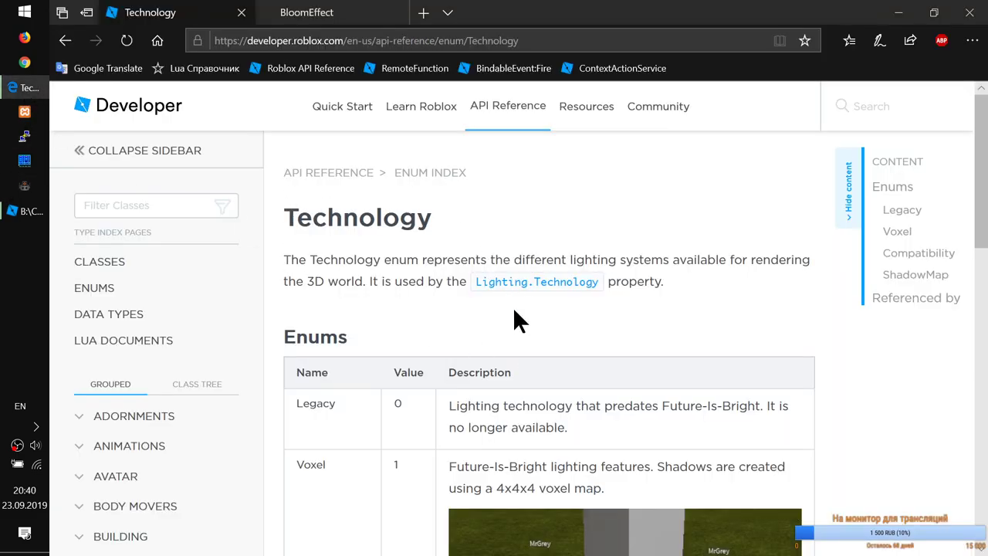
scroll(513, 317, down, 2)
scroll(513, 317, up, 1)
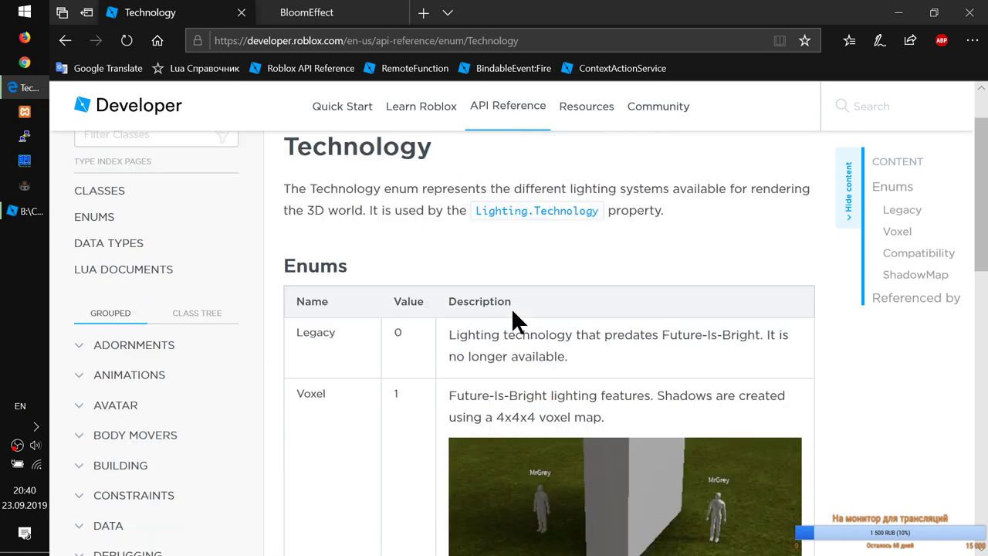
scroll(514, 317, down, 1)
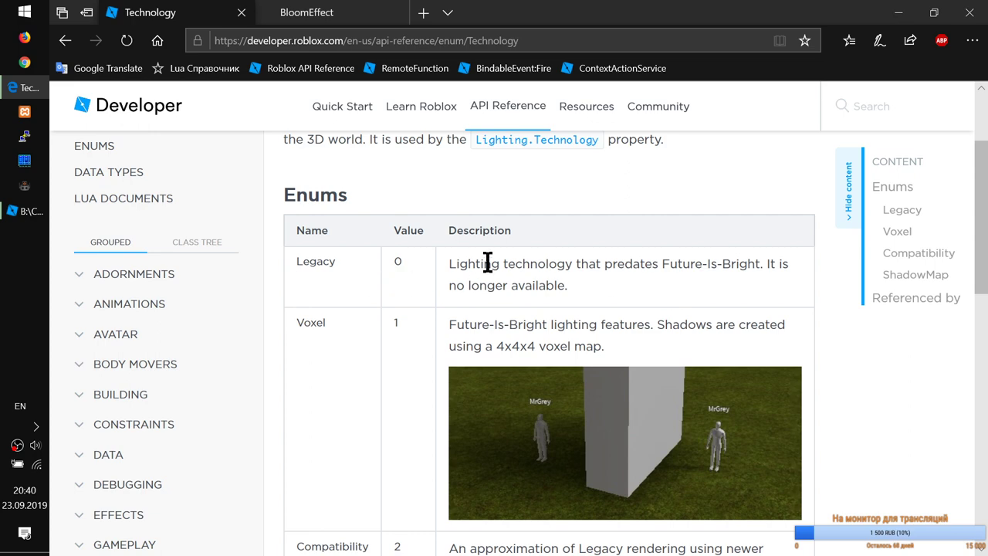
scroll(486, 258, down, 1)
scroll(487, 262, down, 1)
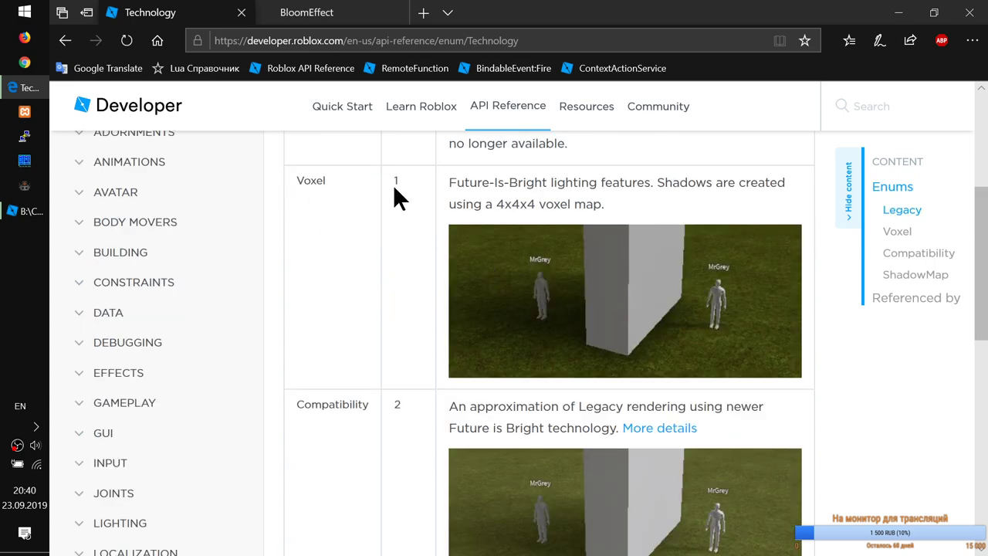
scroll(433, 371, down, 3)
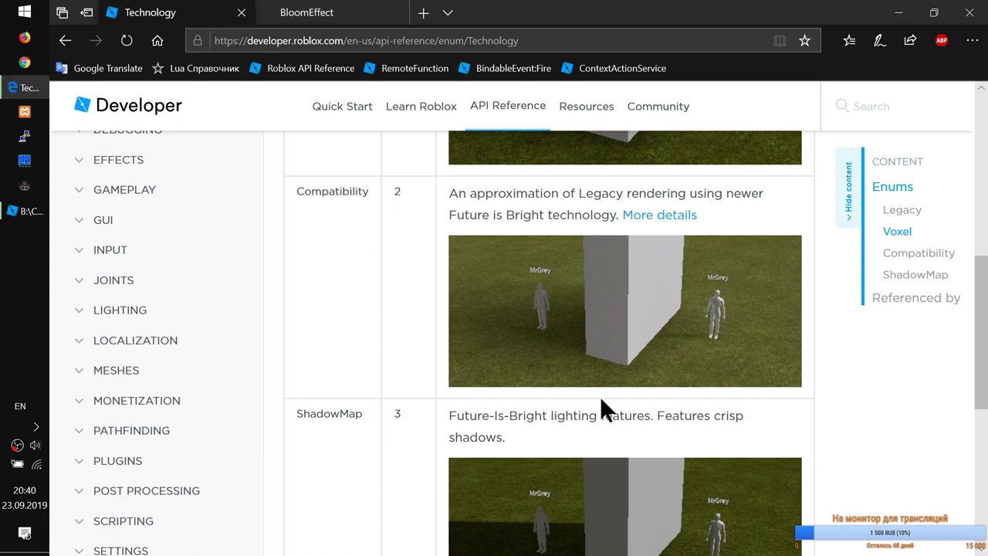
scroll(854, 434, up, 2)
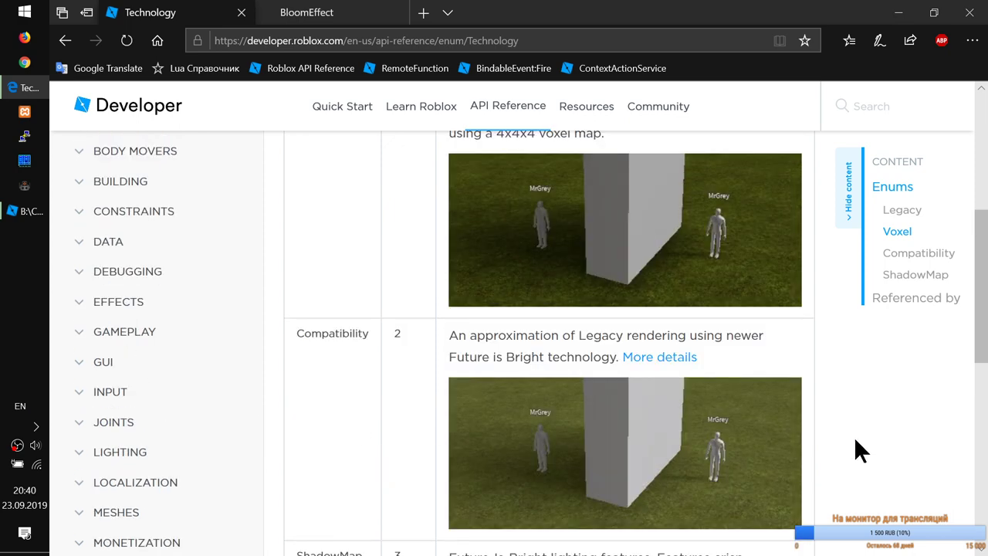
scroll(853, 437, up, 1)
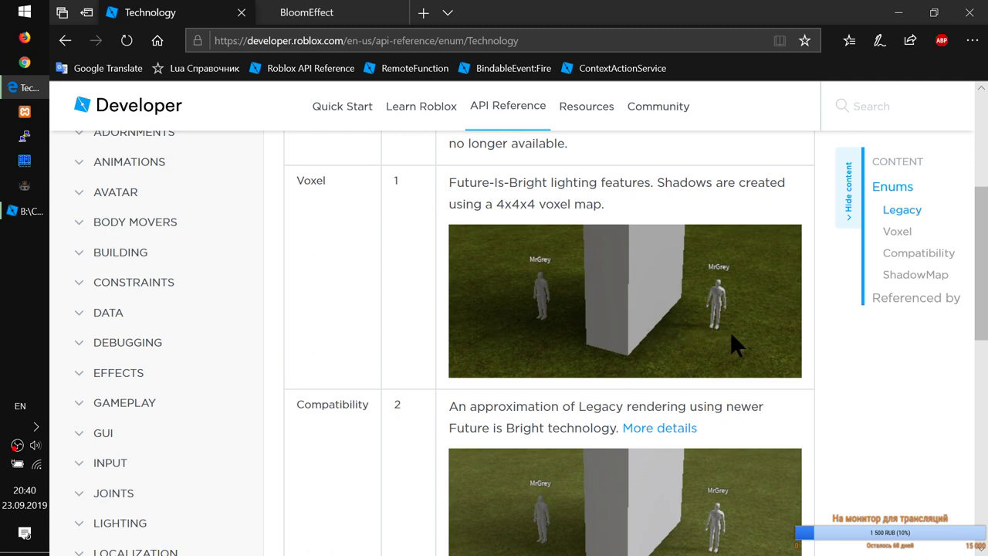
scroll(731, 335, down, 2)
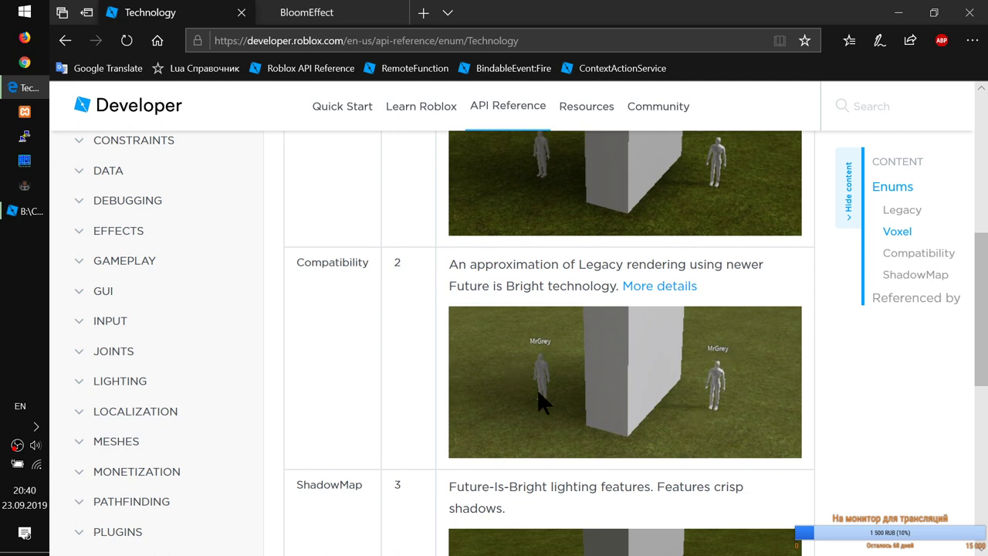
scroll(415, 307, up, 4)
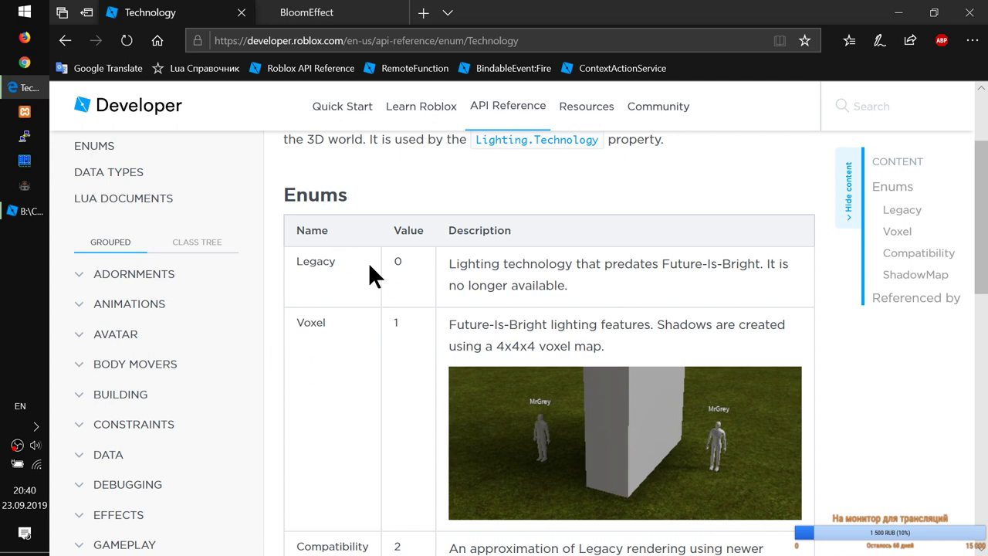
scroll(602, 355, down, 3)
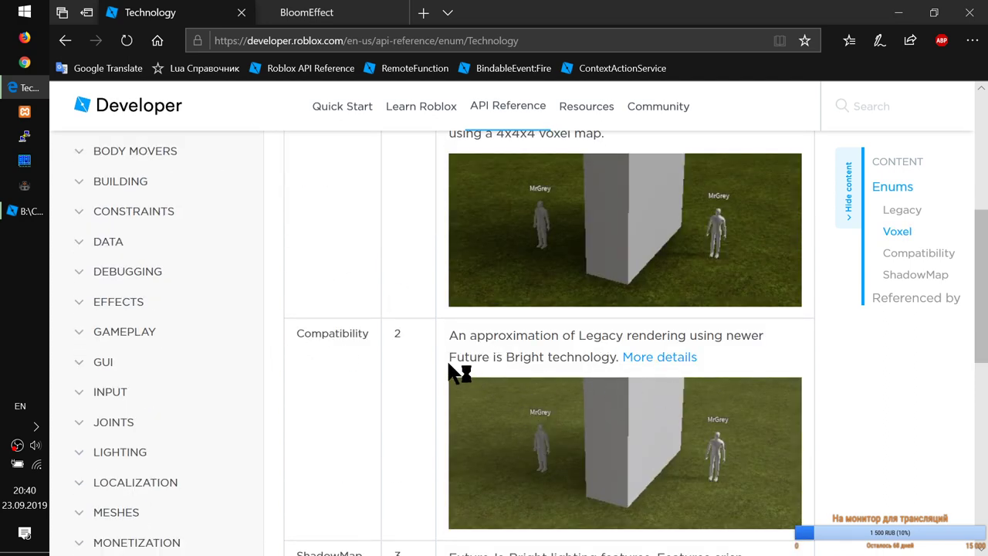
scroll(590, 467, down, 3)
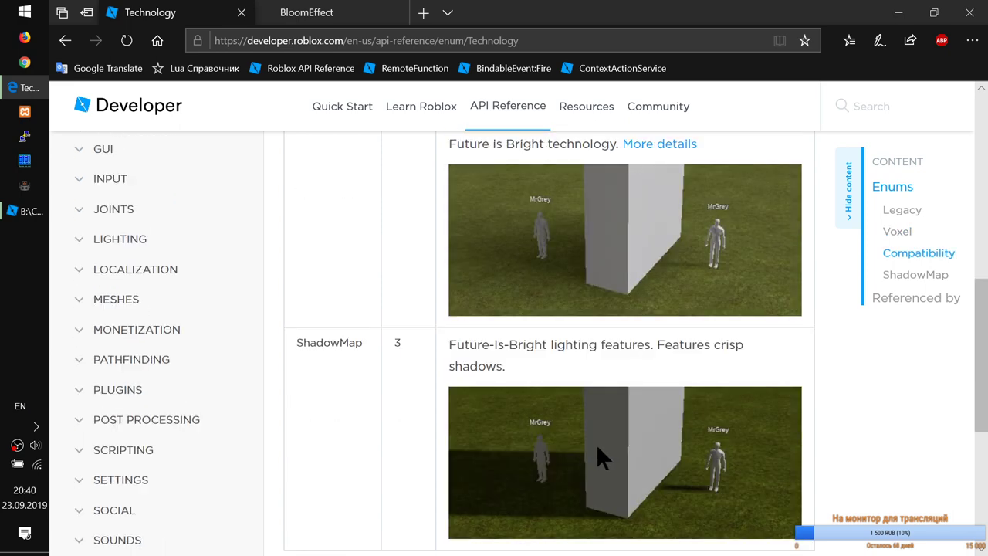
scroll(593, 450, down, 1)
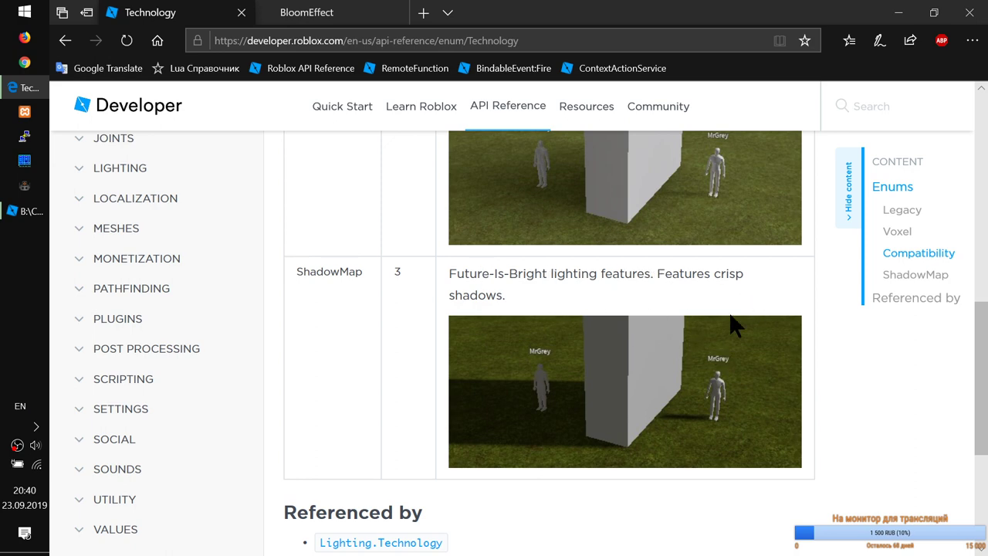
- Switch back to Roblox Studio, look through the place's object tree and display the properties of the Lighting service
click(40, 211)
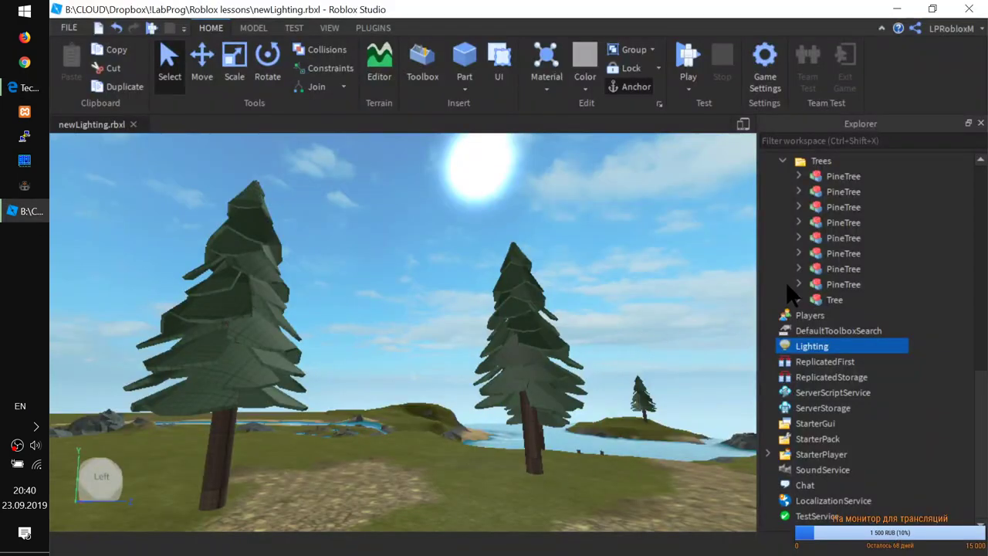
scroll(872, 280, up, 10)
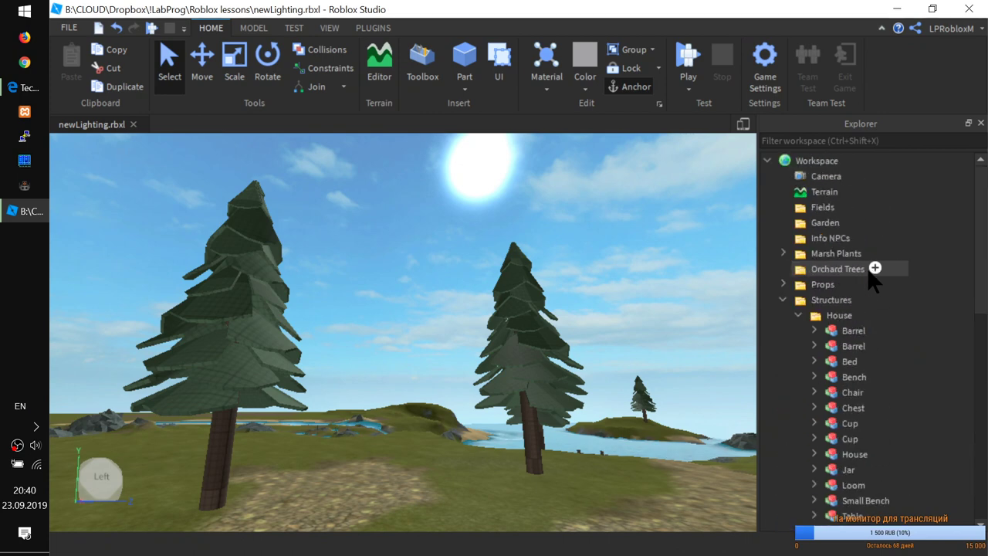
scroll(851, 312, down, 1)
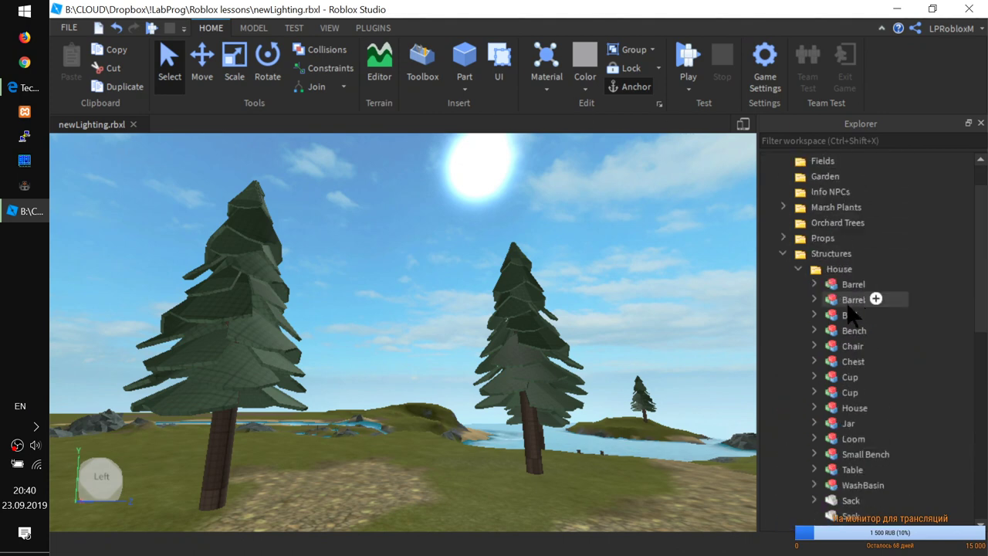
scroll(852, 313, down, 10)
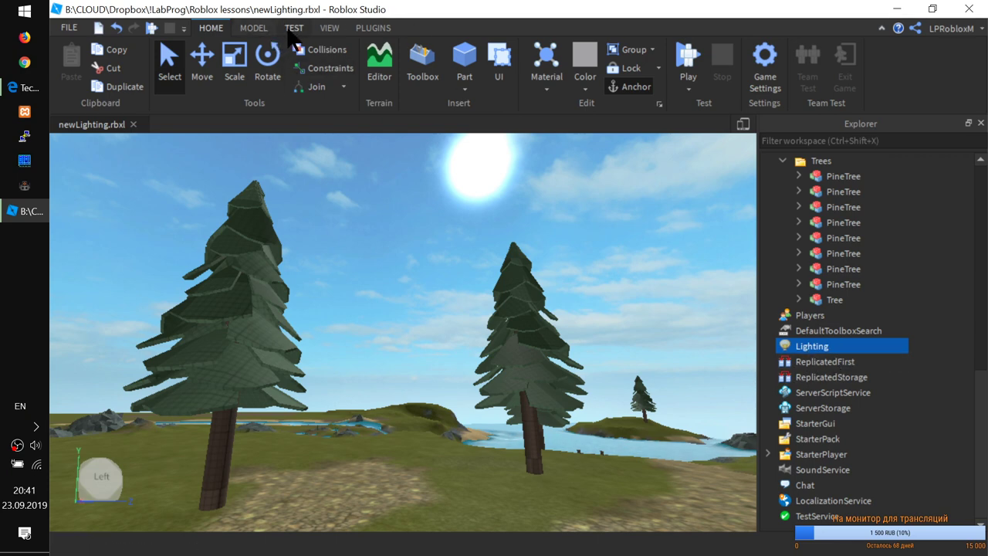
click(316, 33)
click(124, 67)
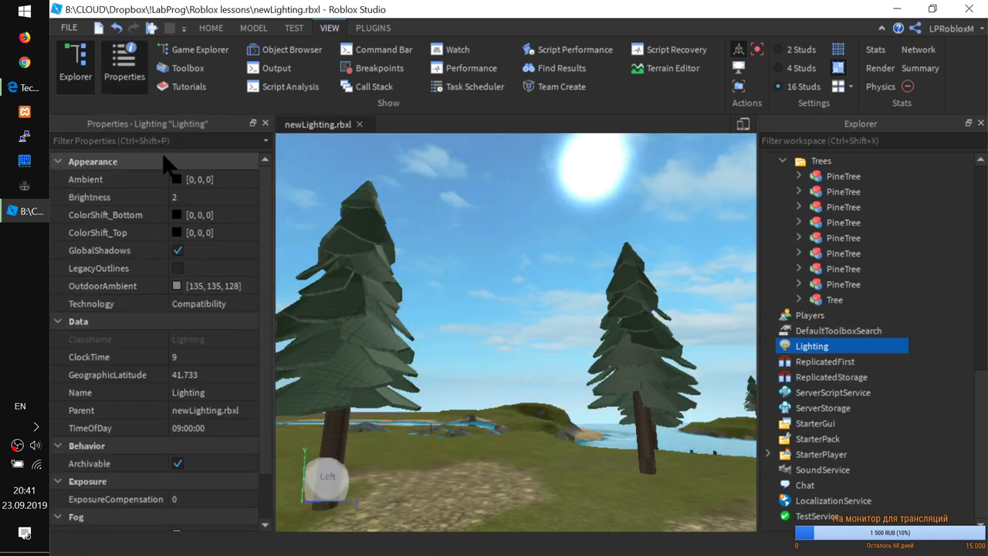
- Set the Lighting service's Technology to Voxel and view the shading around the pine trees
click(190, 304)
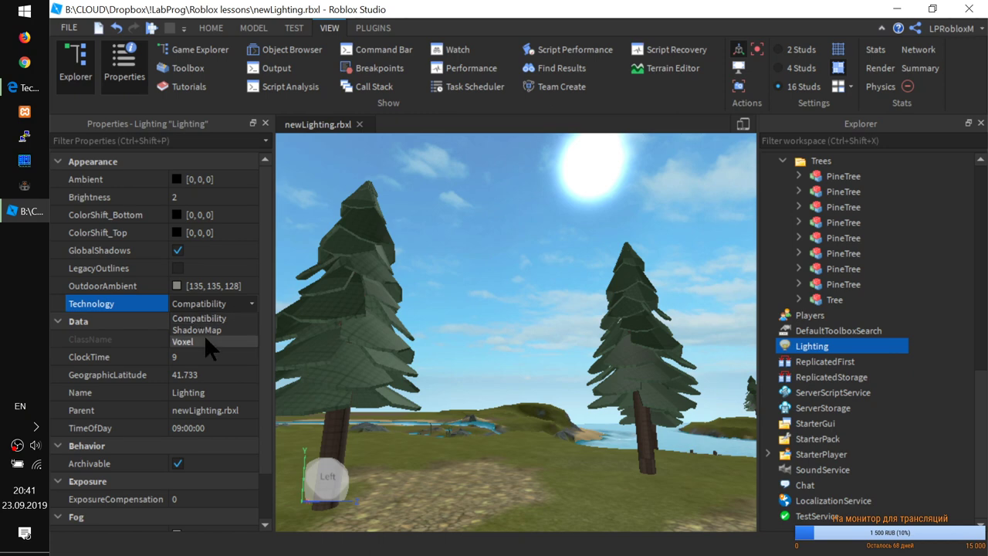
click(202, 341)
right_drag(579, 378, 578, 378)
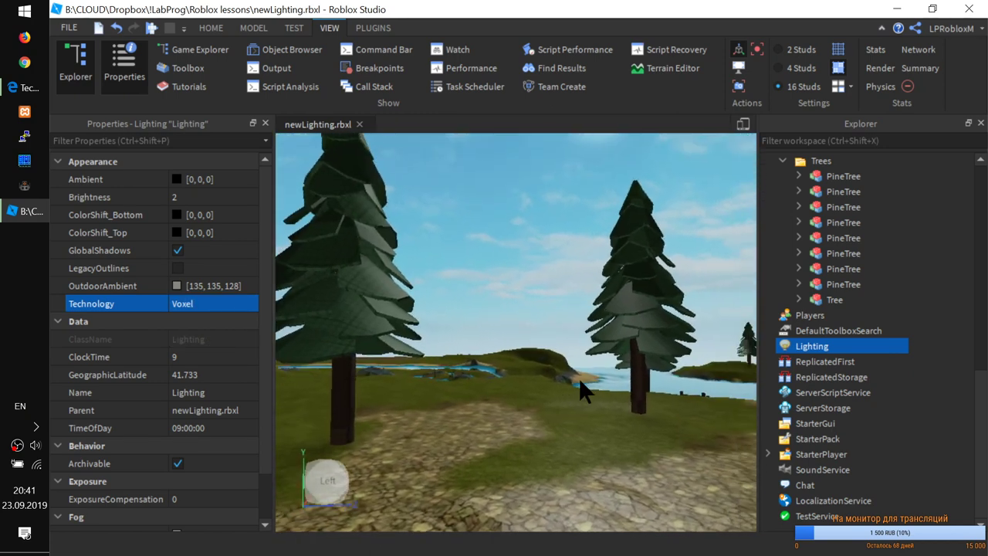
- Set the Lighting service's Technology to ShadowMap and inspect the shadows near the trees and inside the house by the lattice window
click(220, 304)
click(202, 330)
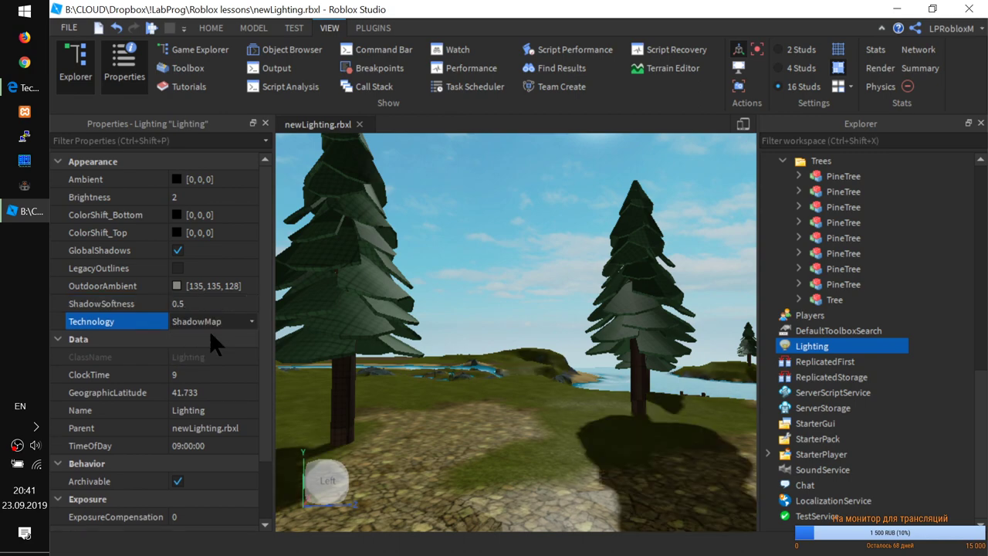
right_drag(608, 429, 621, 442)
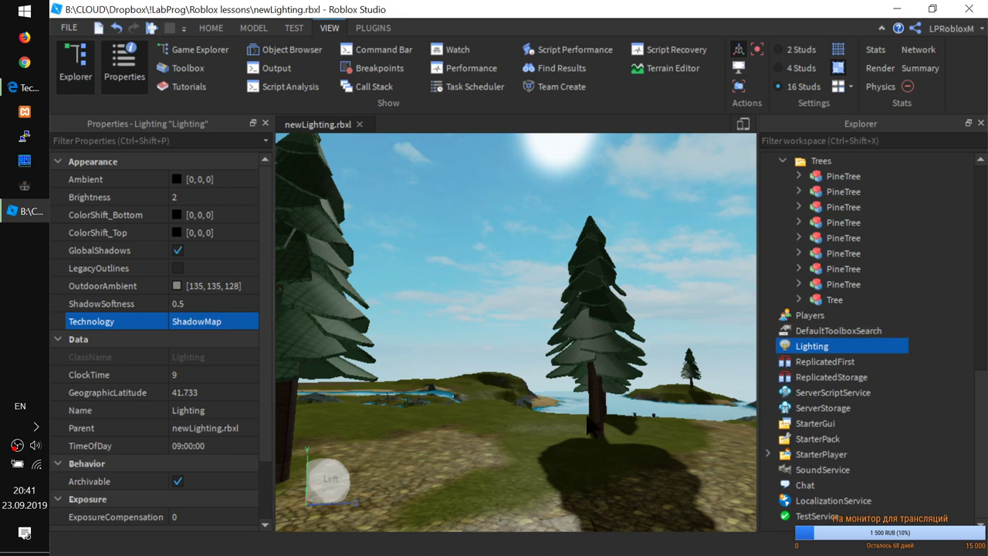
right_drag(678, 446, 679, 458)
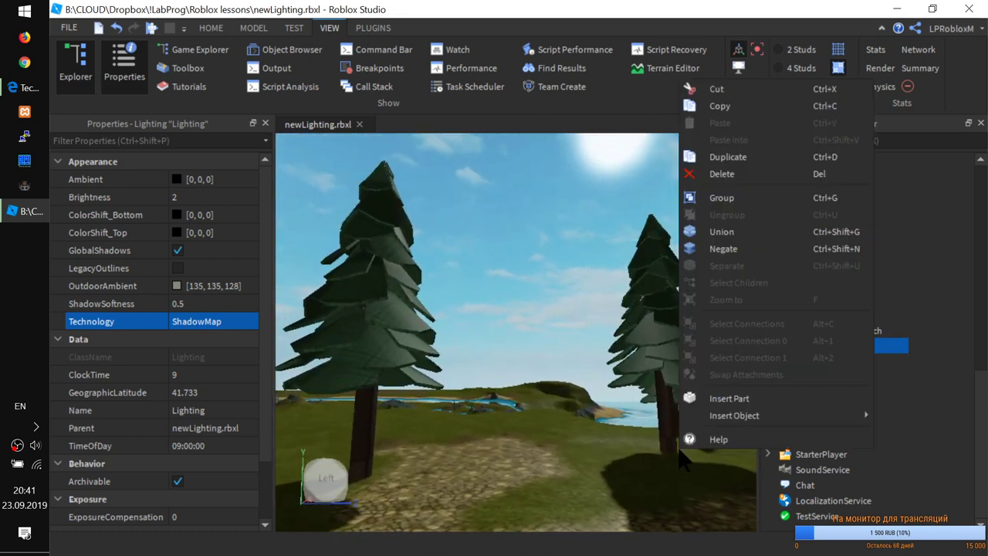
click(562, 463)
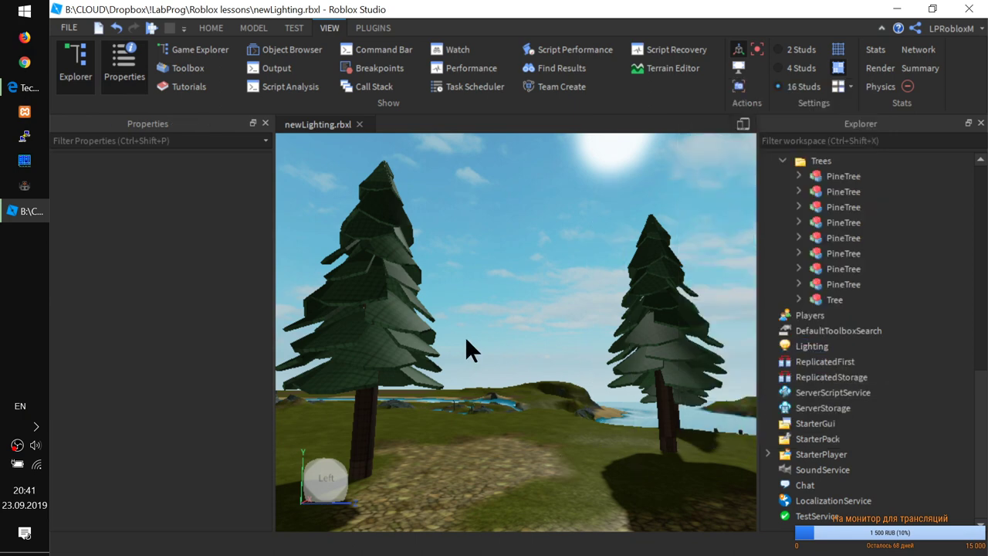
scroll(470, 337, down, 3)
scroll(469, 337, down, 4)
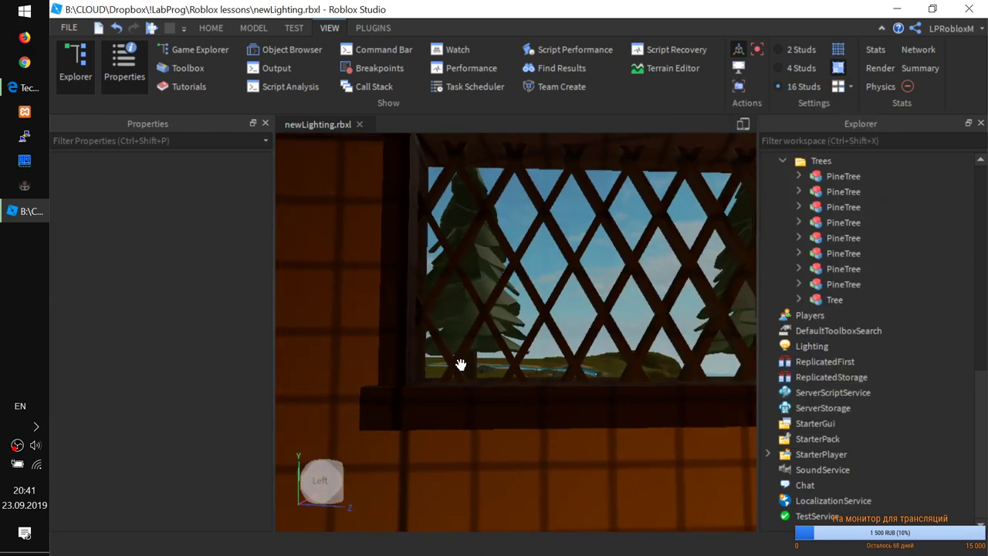
right_drag(459, 363, 459, 447)
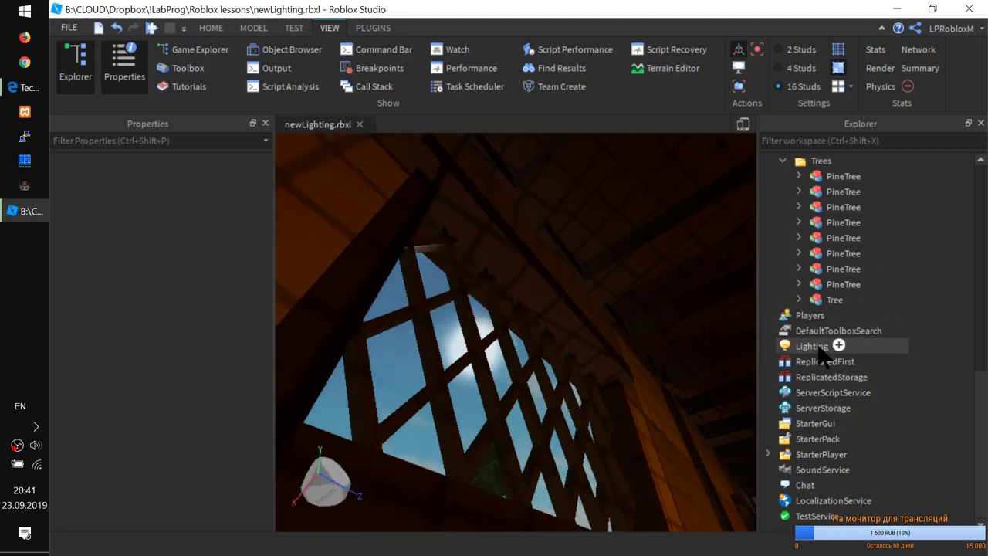
- Switch to the browser, read the BloomEffect reference page and compare its images without and with bloom
click(28, 87)
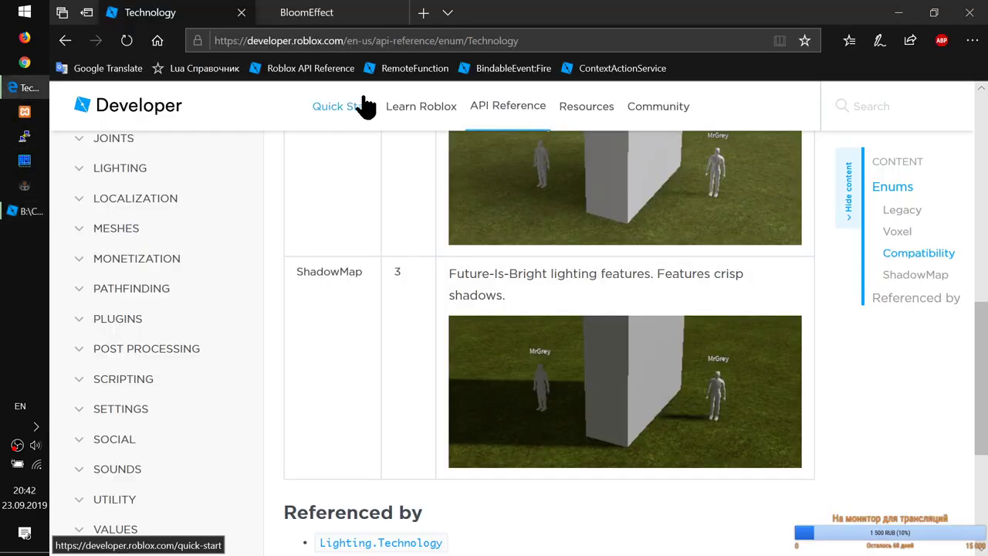
click(307, 12)
scroll(523, 270, up, 3)
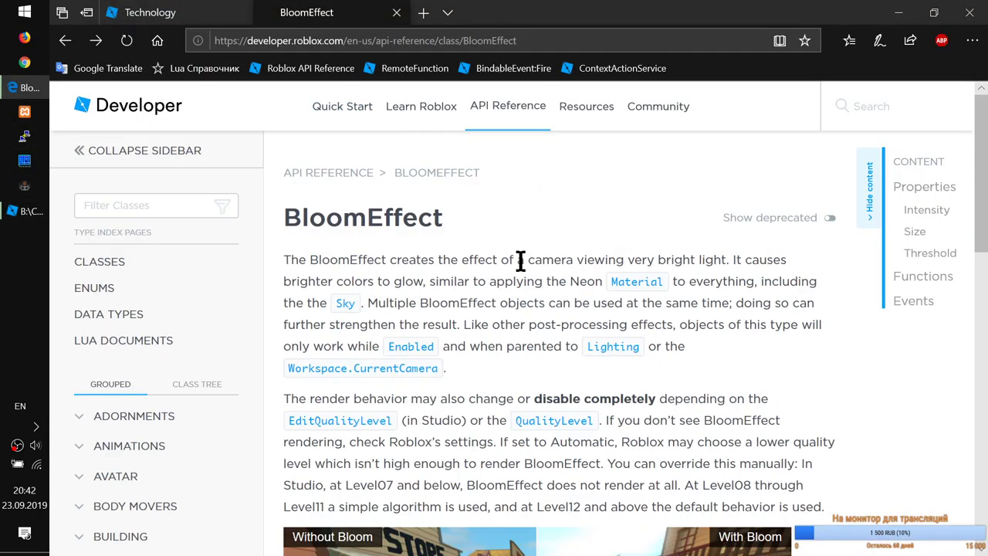
scroll(520, 260, down, 4)
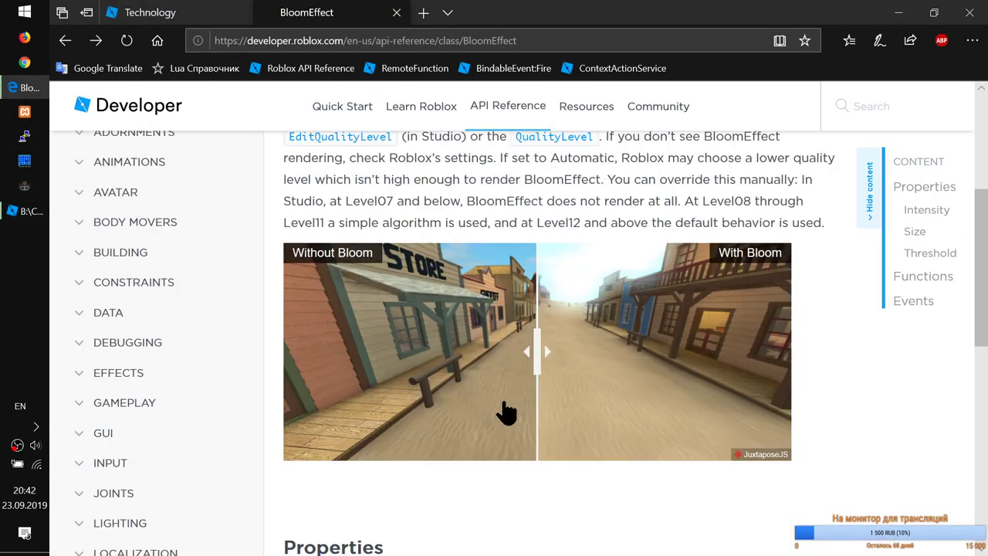
drag(363, 389, 569, 378)
right_click(569, 423)
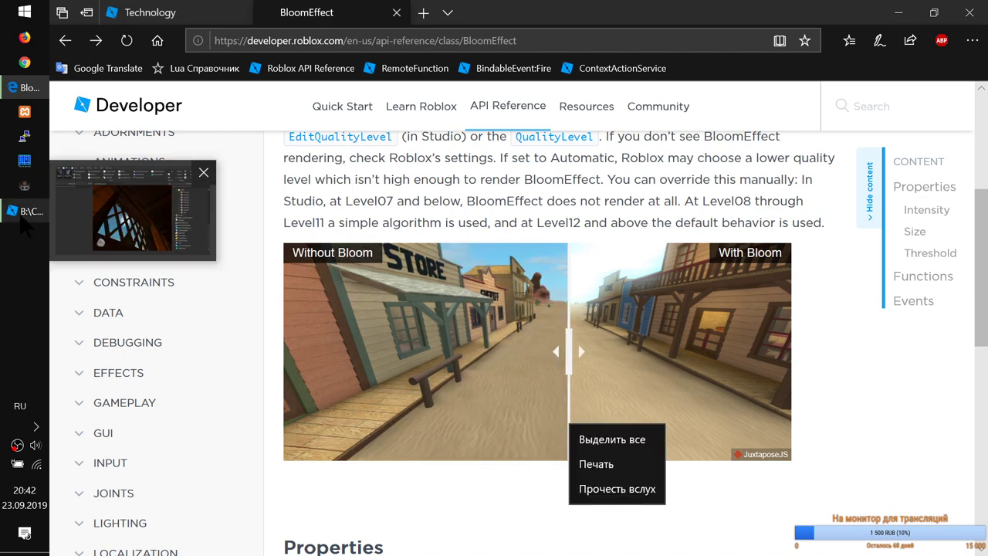
- Switch back to Roblox Studio and insert a BloomEffect object into the Lighting service
click(154, 250)
click(816, 346)
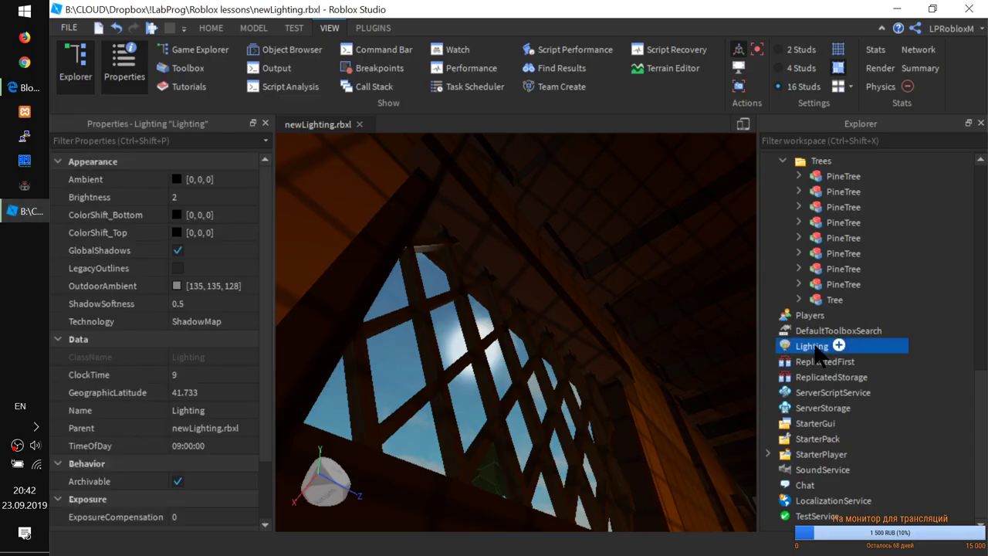
click(839, 346)
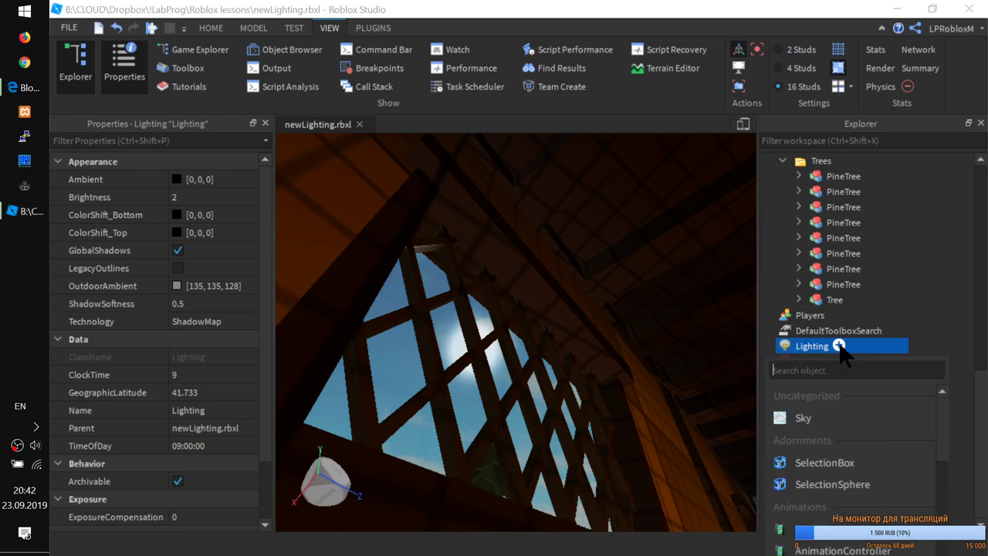
scroll(833, 454, down, 15)
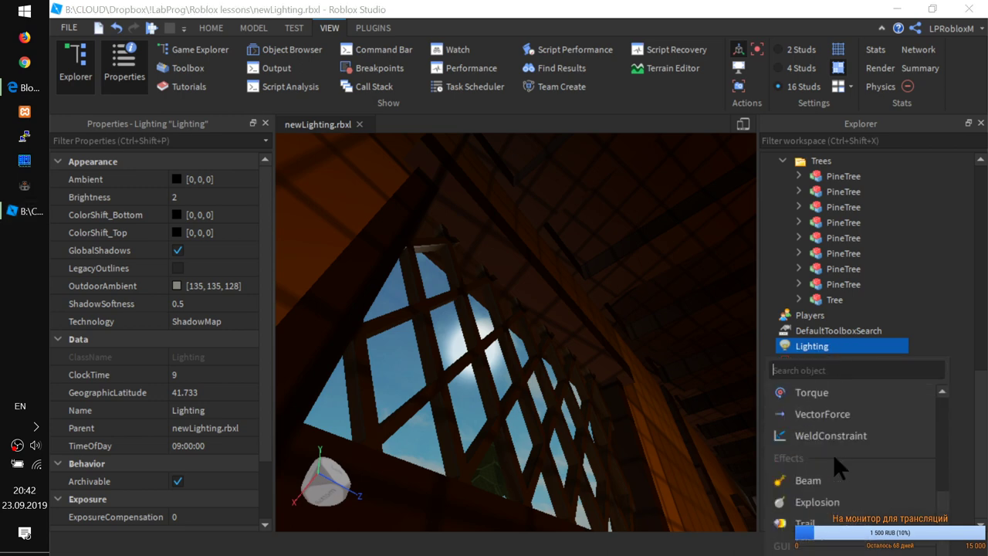
scroll(833, 453, down, 5)
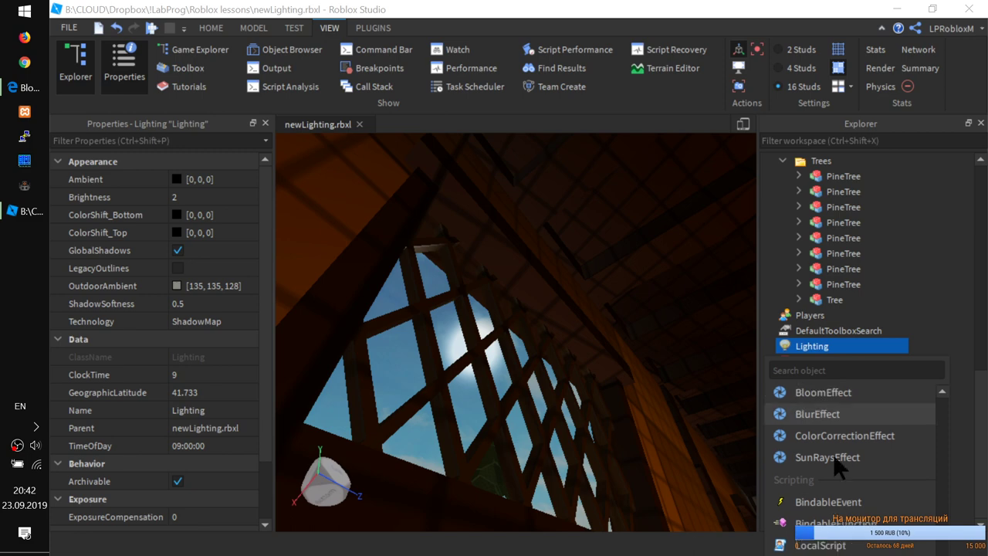
scroll(835, 459, up, 1)
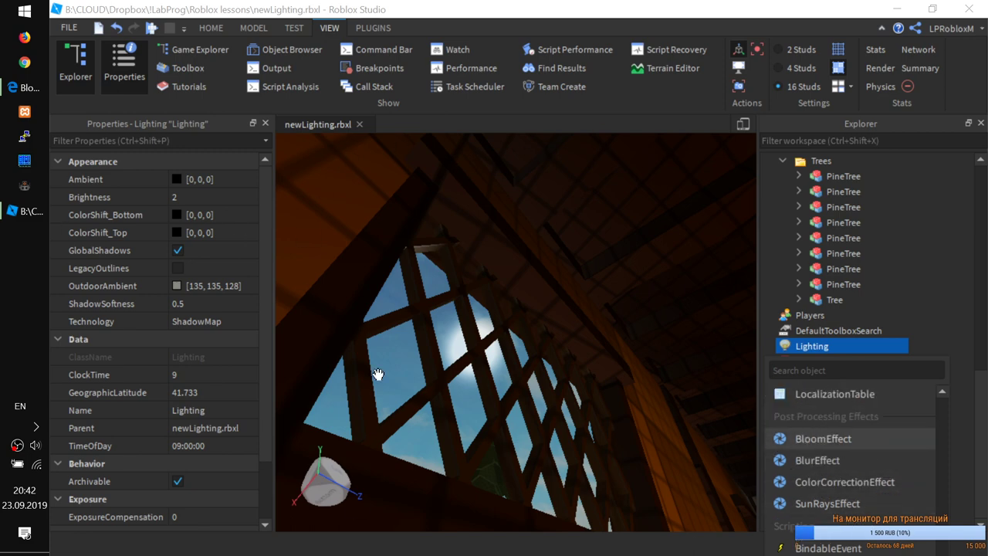
click(838, 443)
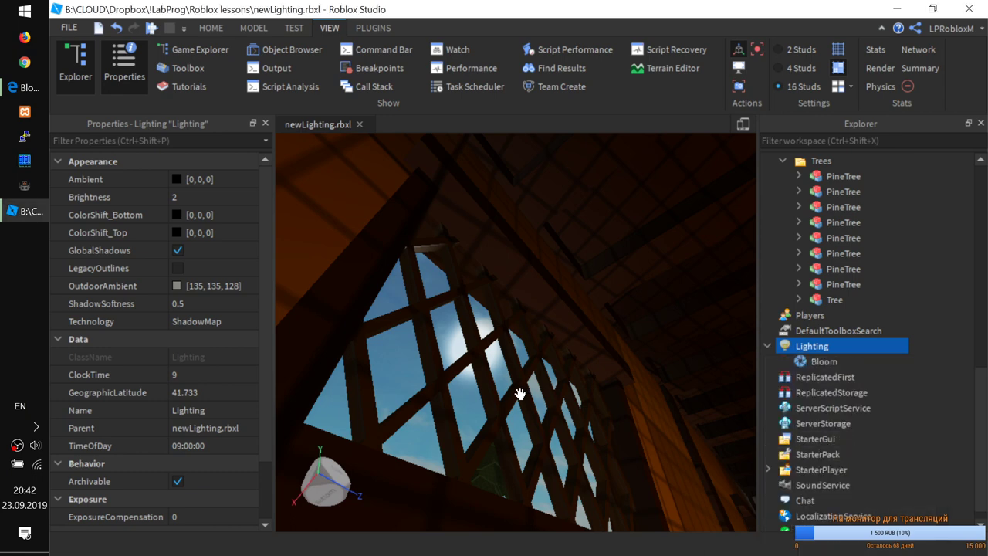
- Toggle the Bloom effect's Enabled property and compare how the lattice window looks
click(824, 363)
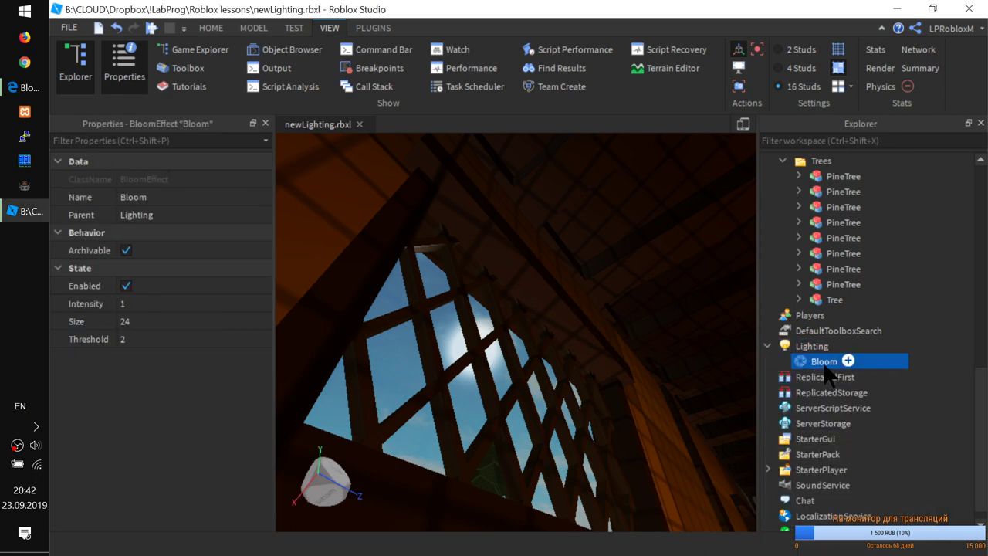
click(126, 286)
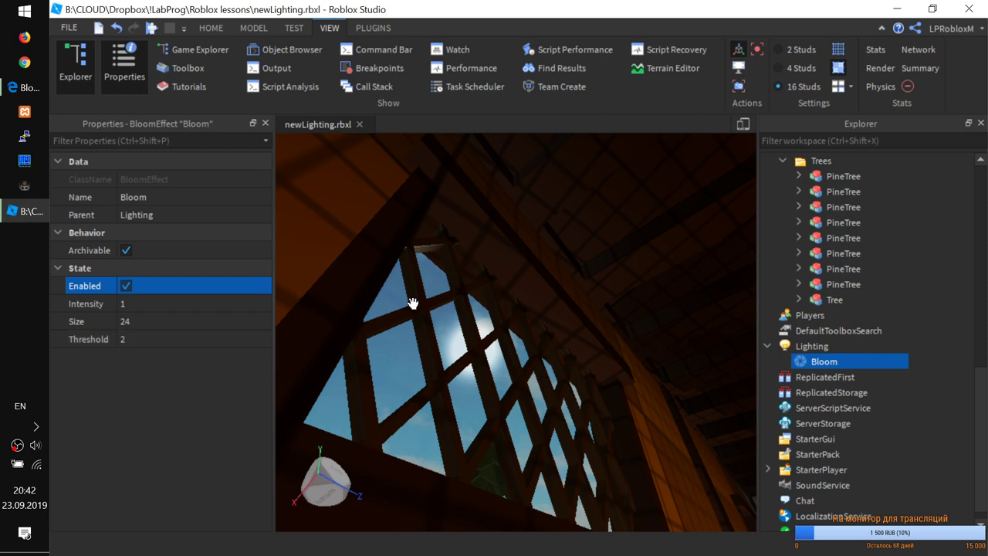
- Set the Edit Quality Level in the Studio rendering settings to Level 21
click(71, 27)
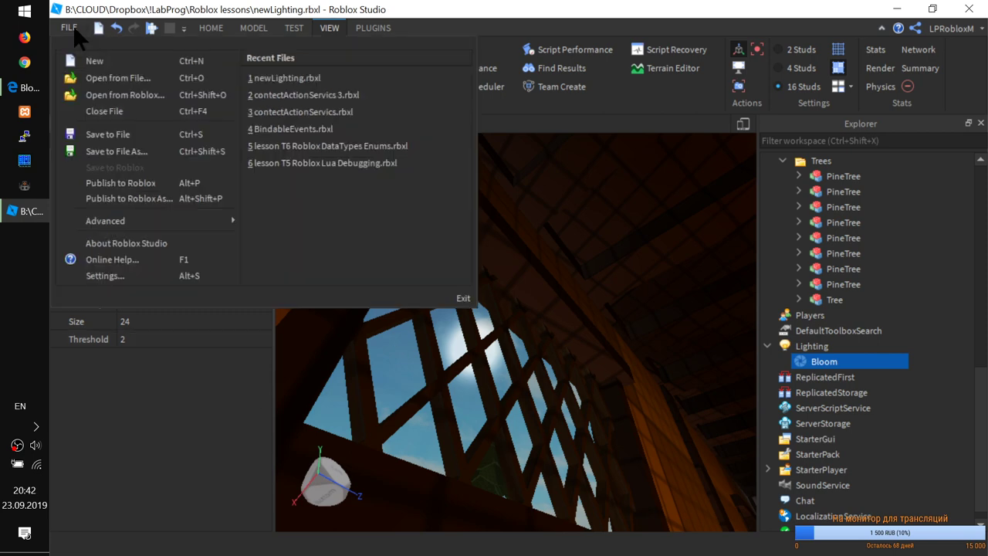
click(105, 275)
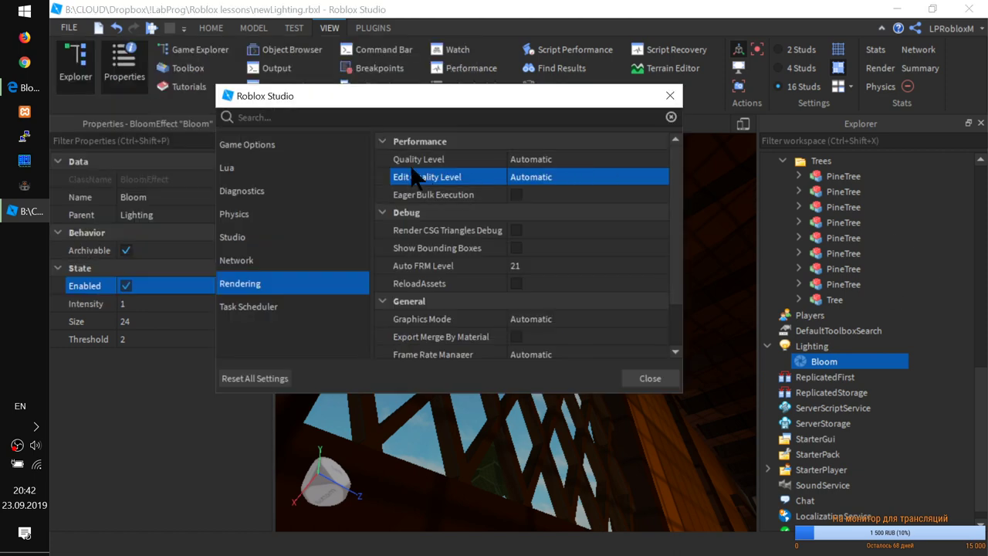
click(561, 177)
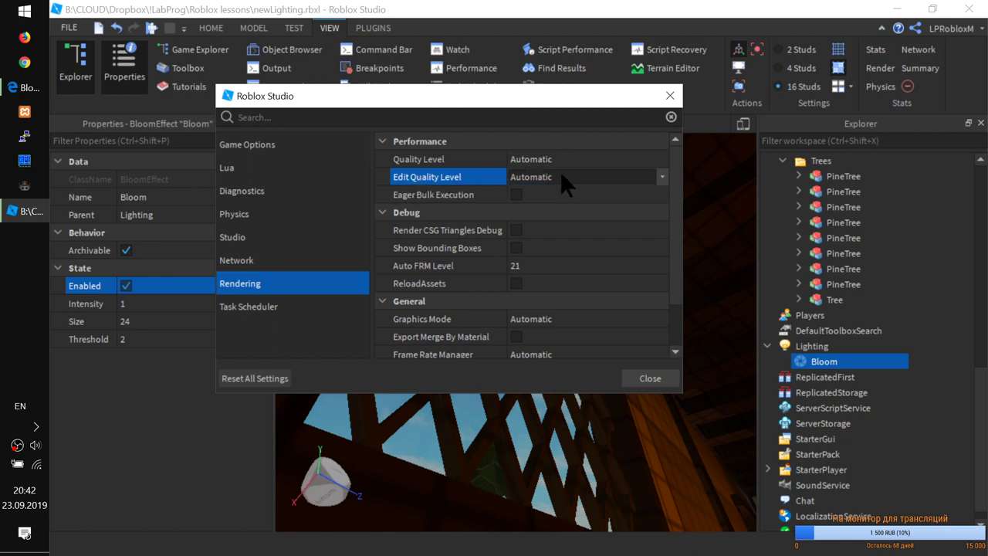
click(609, 176)
drag(657, 205, 653, 258)
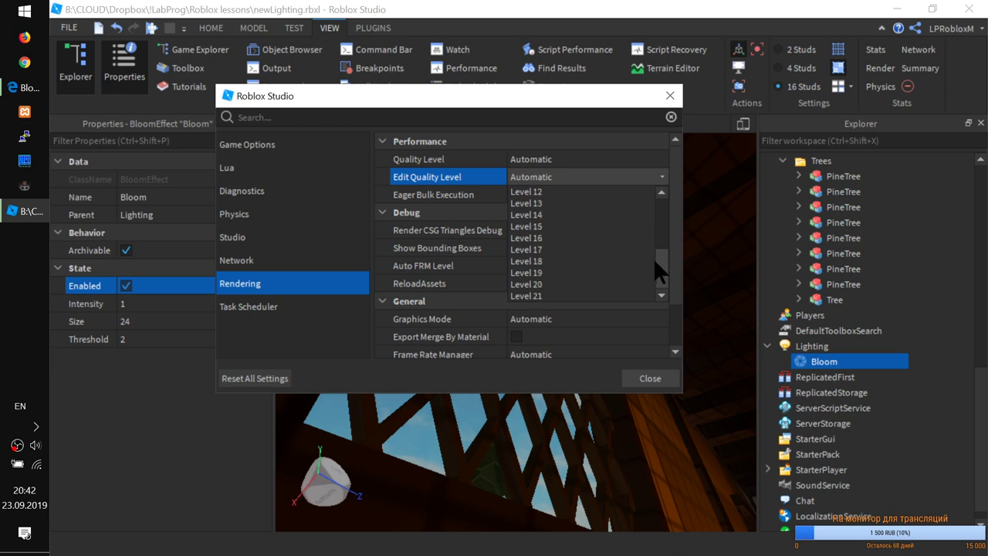
click(531, 296)
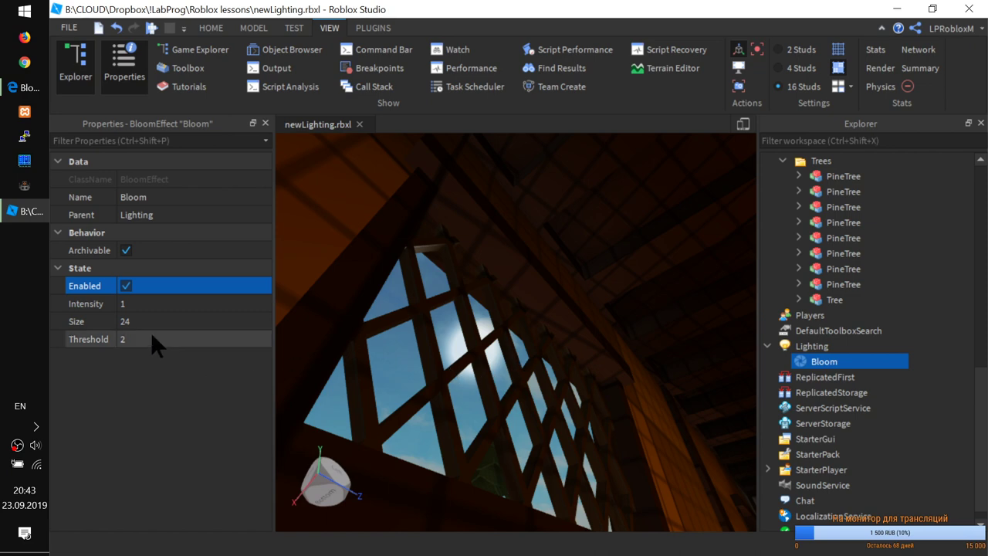
- Set the Bloom effect's Threshold to 0.8 and its Intensity to 1 after trying an Intensity of 0.25
click(142, 303)
text(1)
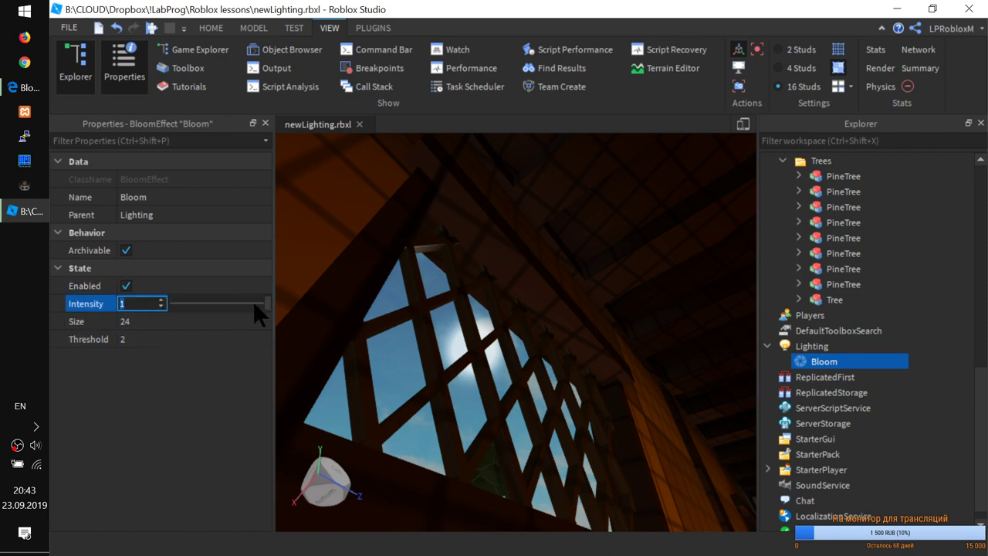
drag(243, 306, 166, 338)
click(129, 338)
click(160, 306)
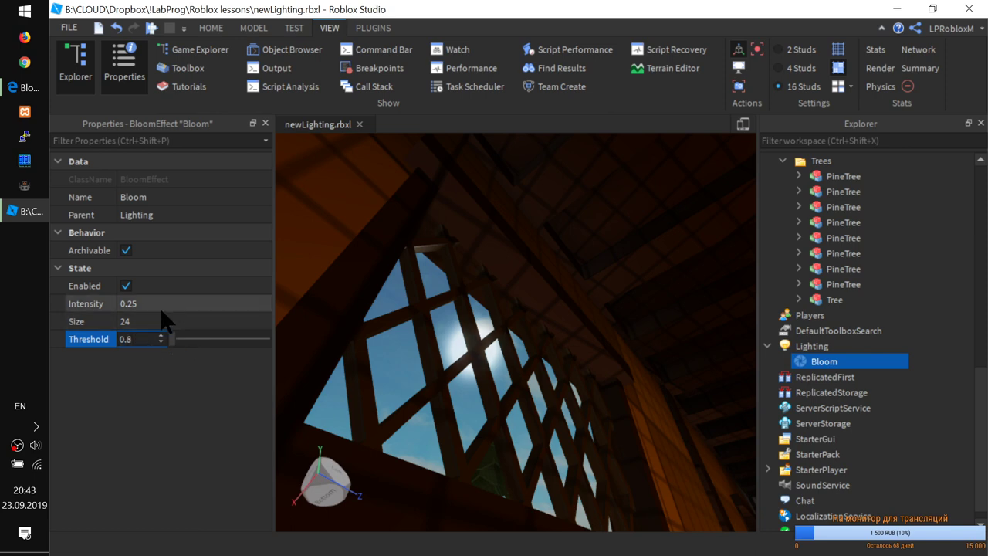
drag(189, 303, 267, 302)
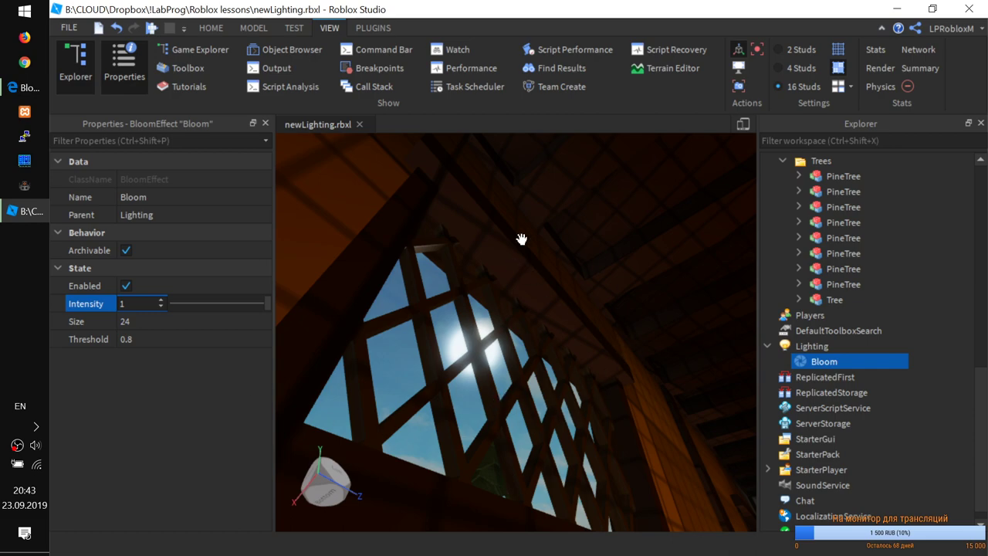
- Switch to the browser and review the BloomEffect page's description, render quality notes and comparison image
click(25, 88)
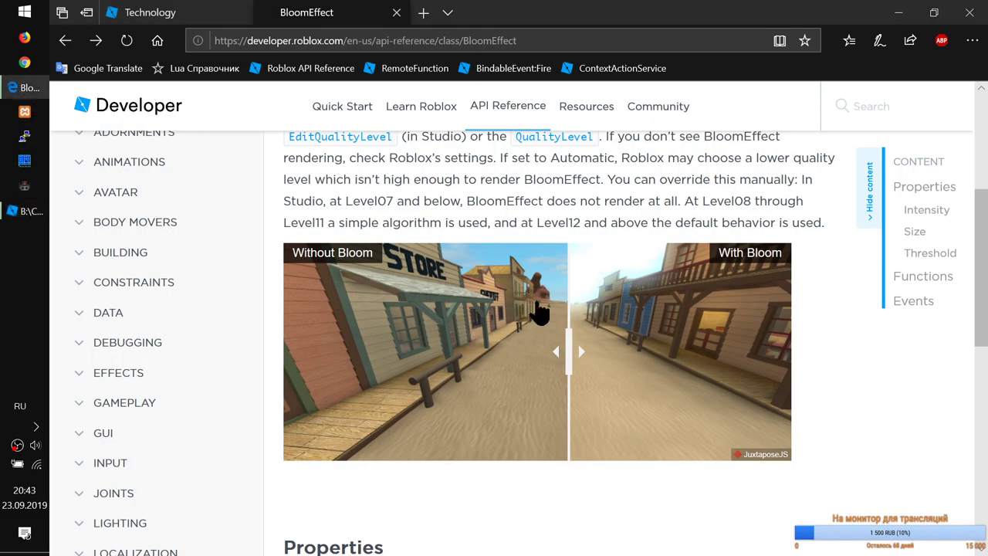
scroll(542, 293, up, 4)
scroll(543, 340, down, 6)
scroll(544, 340, up, 4)
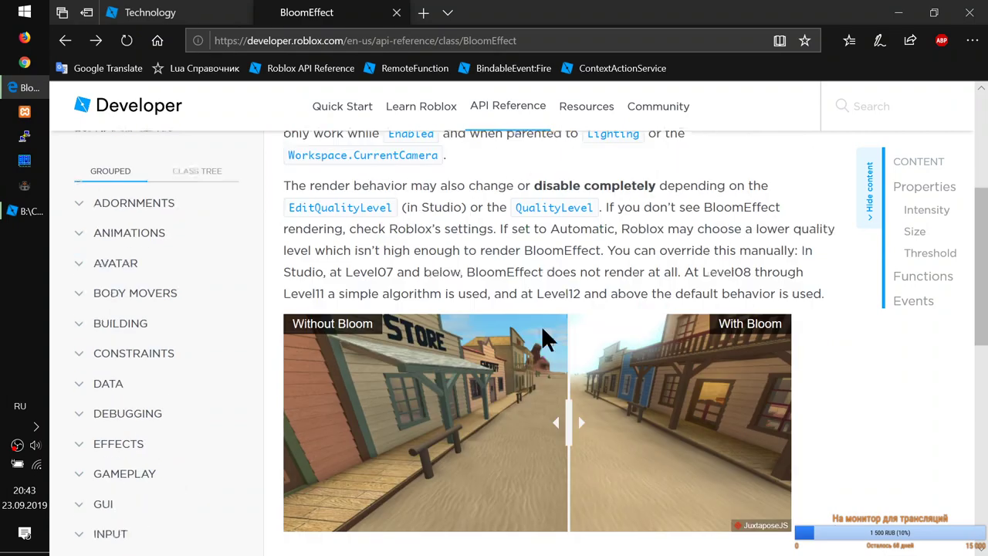
scroll(544, 340, up, 2)
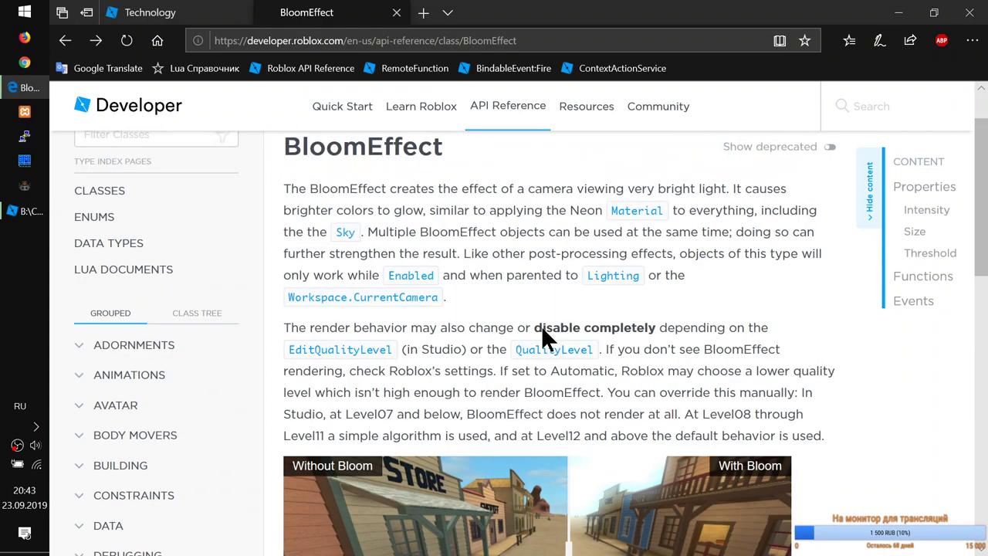
scroll(541, 325, down, 1)
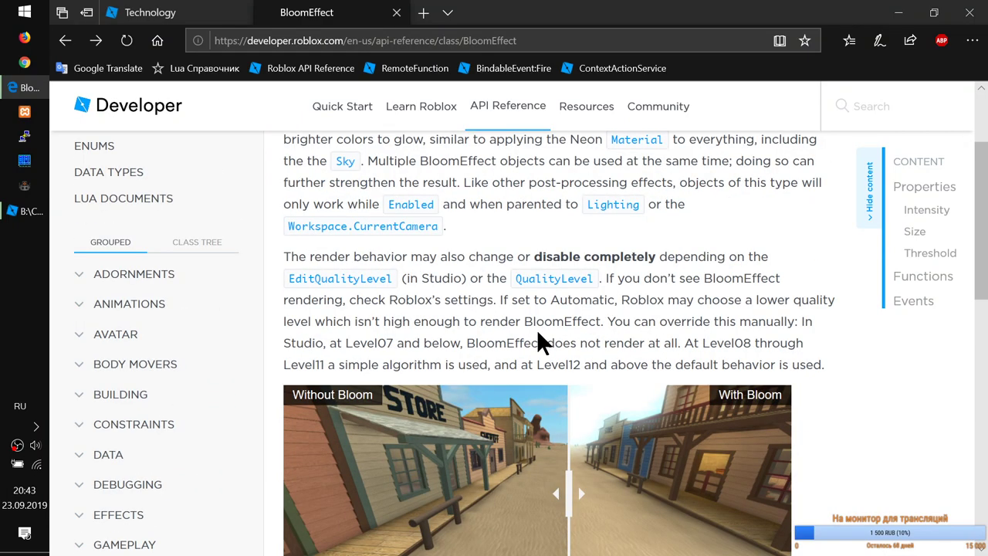
scroll(615, 357, down, 3)
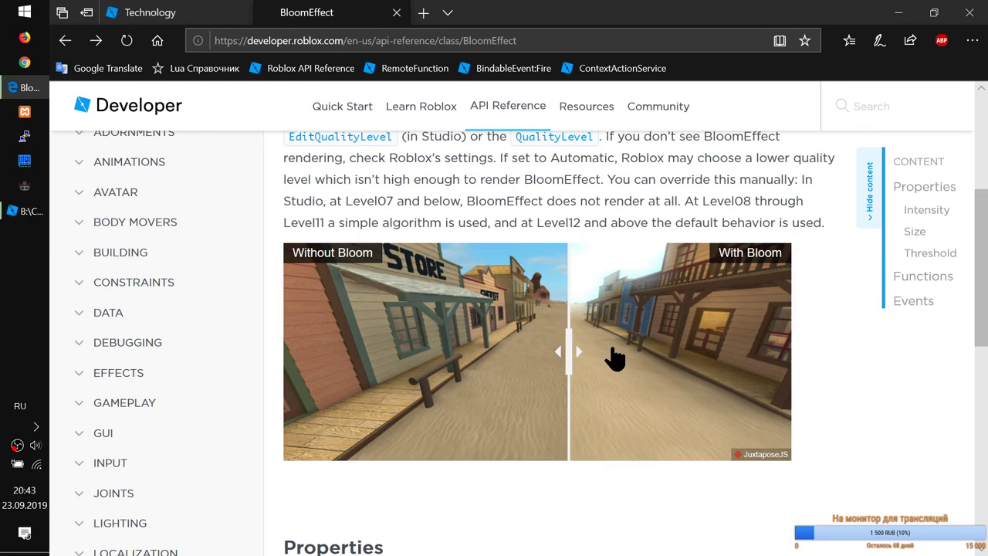
scroll(613, 357, up, 4)
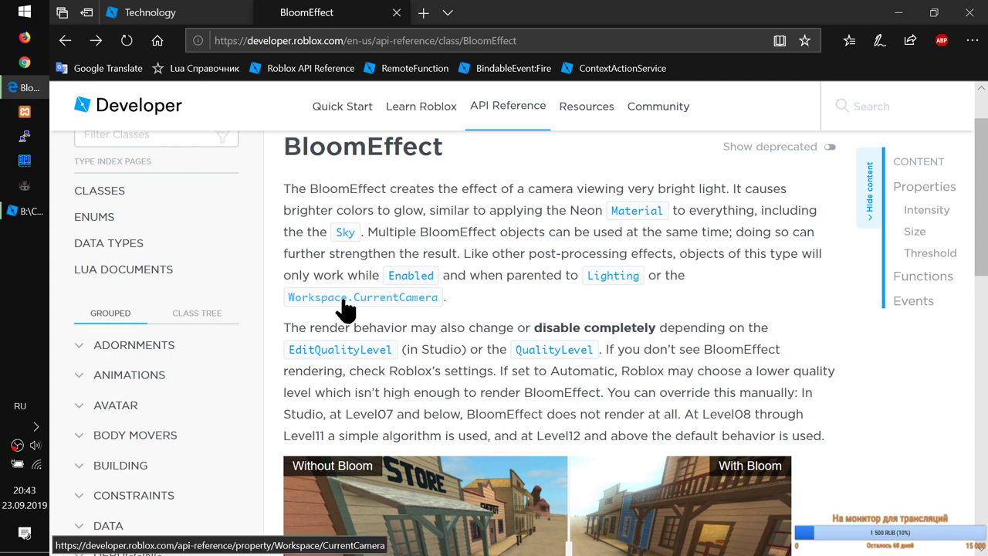
- Switch back to Roblox Studio, disable the Bloom effect and view the lattice window without it
click(30, 211)
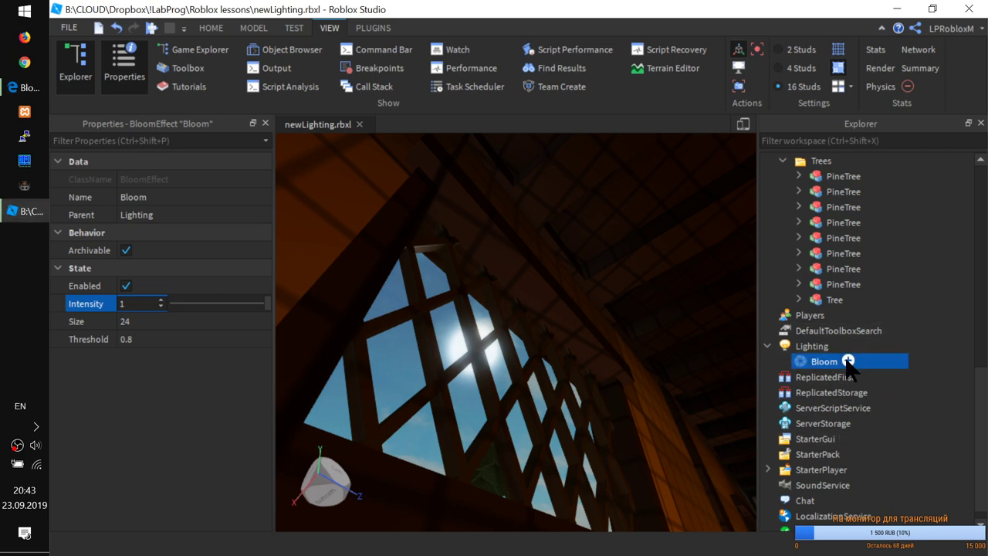
click(125, 286)
right_drag(576, 331, 577, 331)
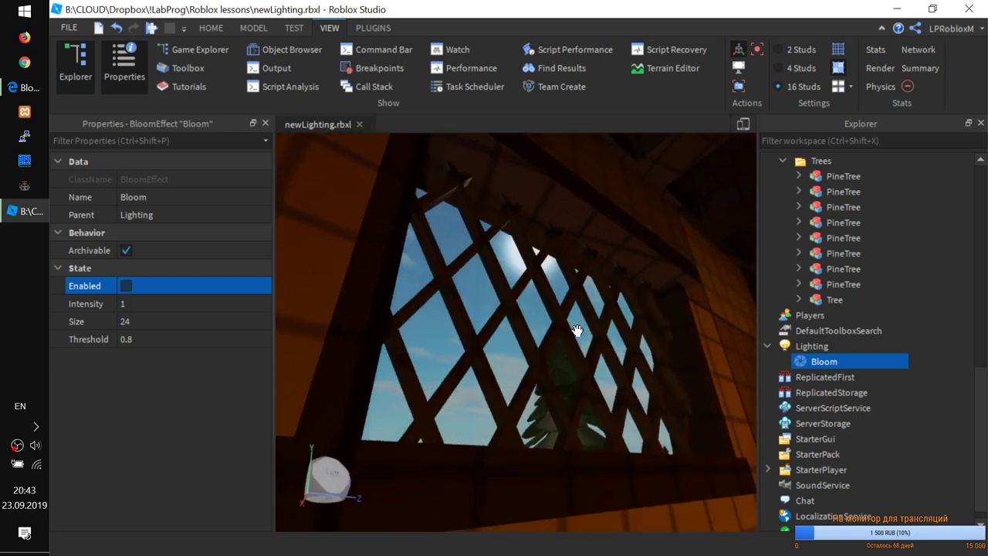
- Insert a ColorCorrectionEffect object into the Lighting service
click(849, 345)
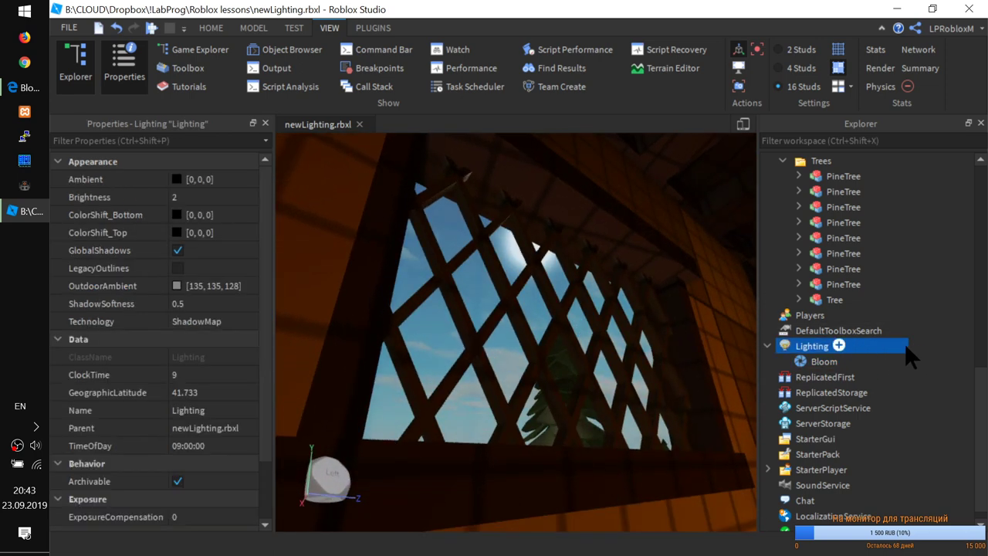
click(838, 346)
scroll(871, 429, down, 10)
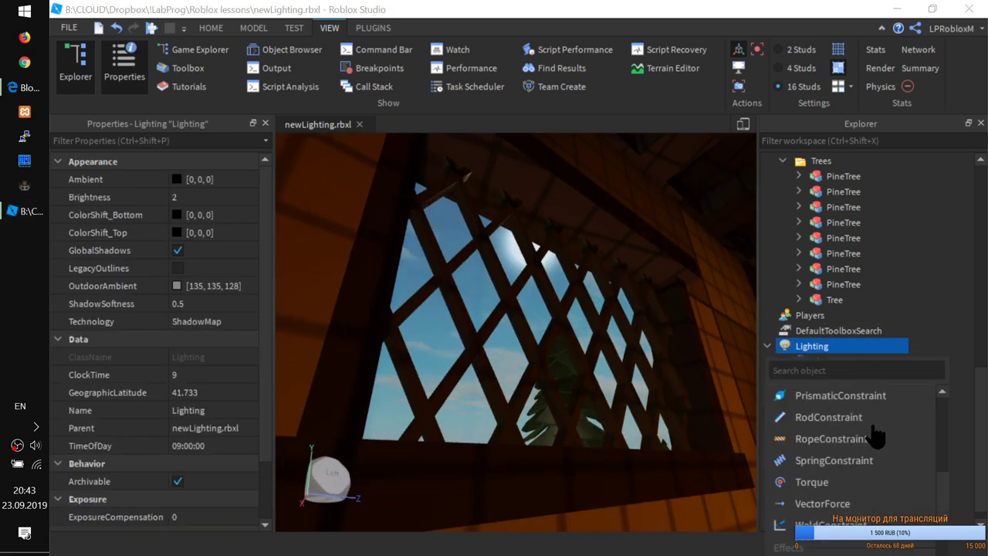
scroll(871, 422, down, 5)
scroll(871, 421, up, 1)
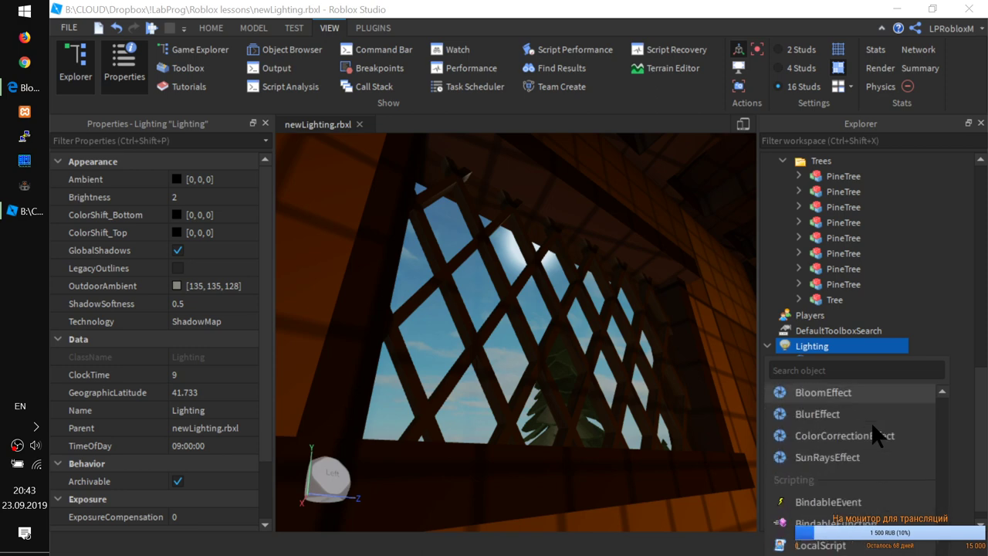
scroll(871, 422, up, 1)
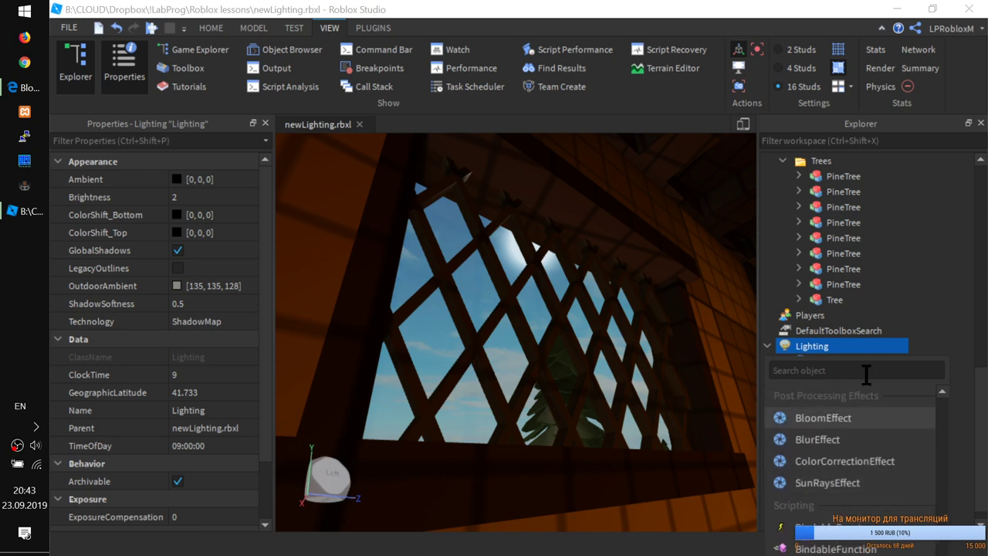
click(859, 468)
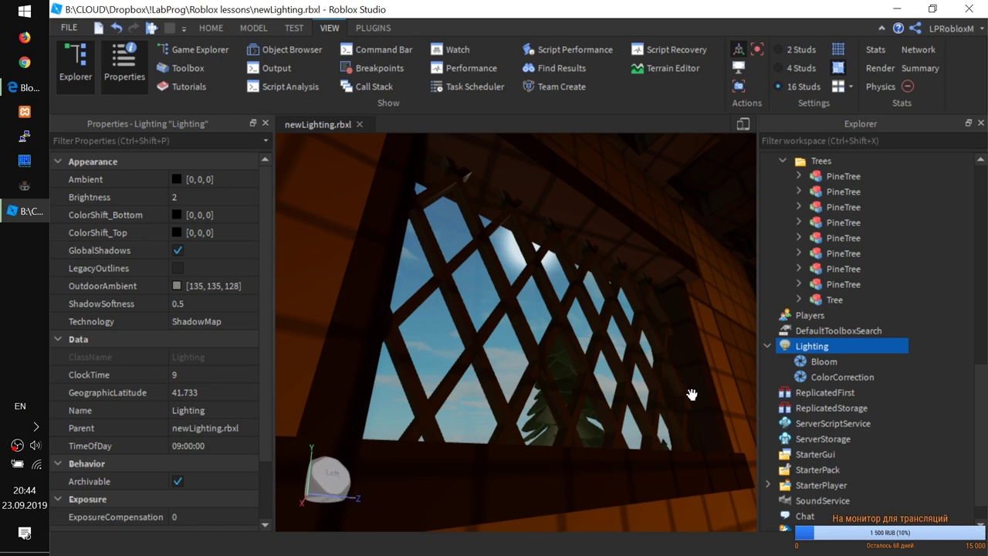
- Set the color correction effect's TintColor to red [255, 0, 0] and look at the tinted window
click(840, 377)
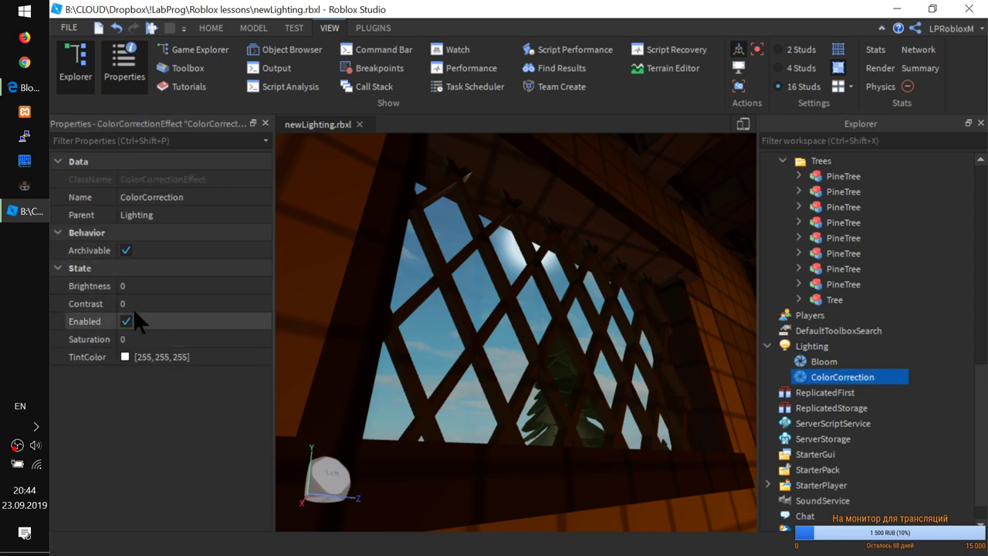
right_drag(498, 358, 498, 358)
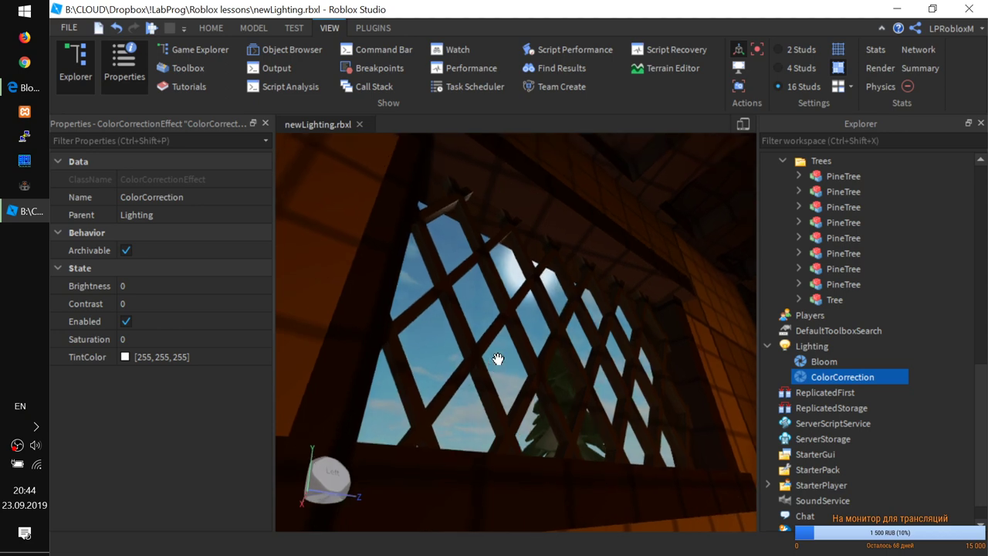
click(125, 357)
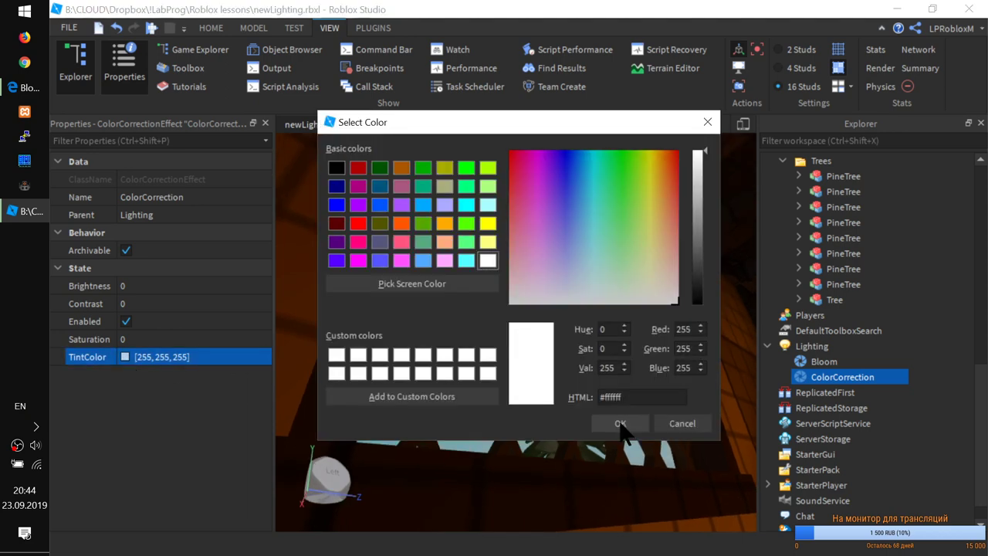
click(357, 223)
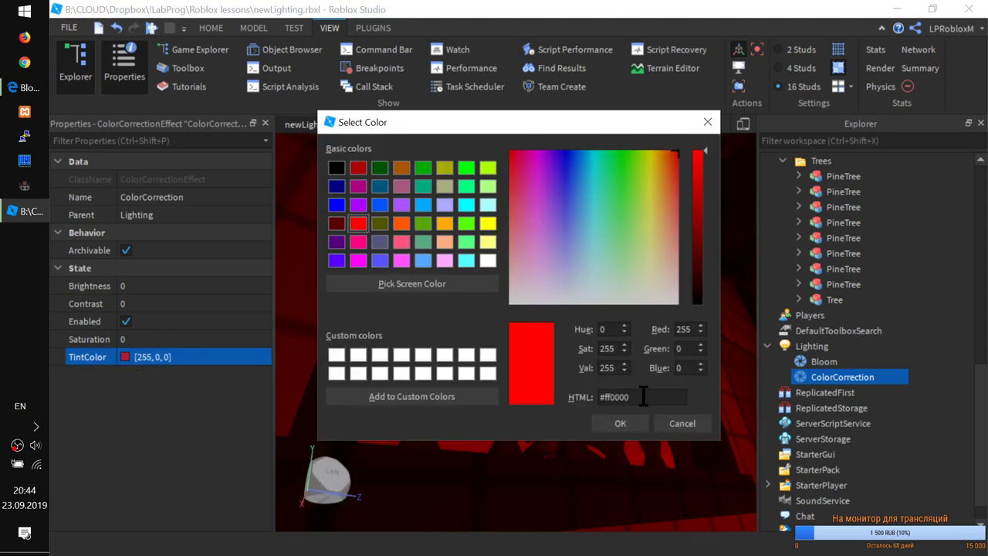
click(622, 421)
right_drag(531, 411, 532, 412)
- Try other Brightness and Contrast values on the color correction effect, return both to 0 and disable the effect
click(138, 282)
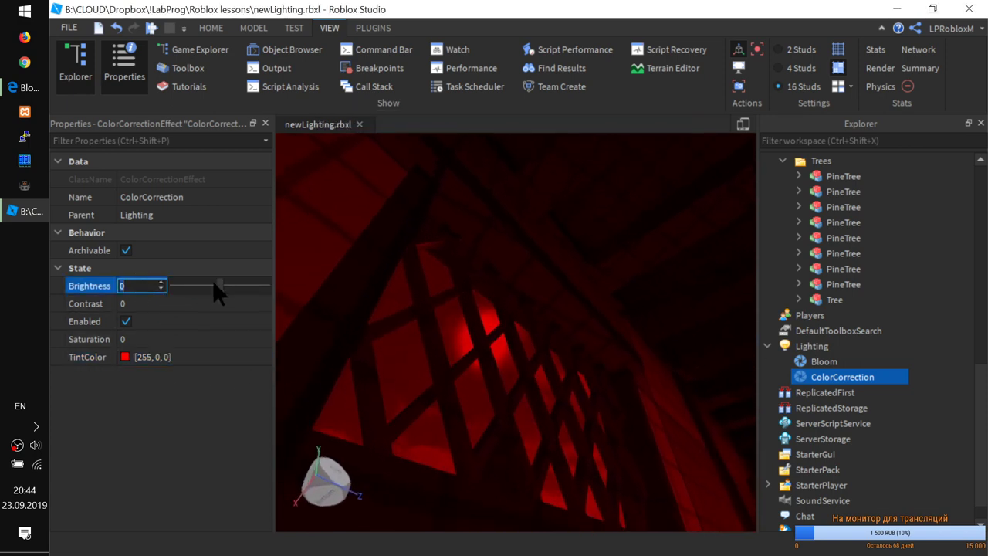
mouse_move(212, 281)
mouse_down()
mouse_move(194, 284)
mouse_move(222, 284)
mouse_up()
right_drag(596, 421, 597, 421)
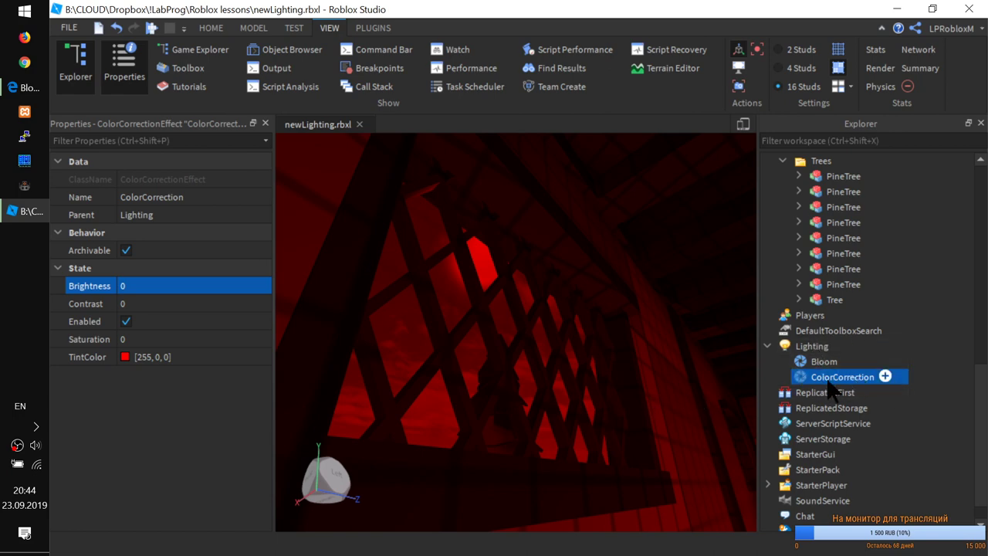
click(135, 301)
mouse_move(220, 302)
mouse_down()
mouse_move(252, 301)
mouse_move(206, 302)
mouse_up()
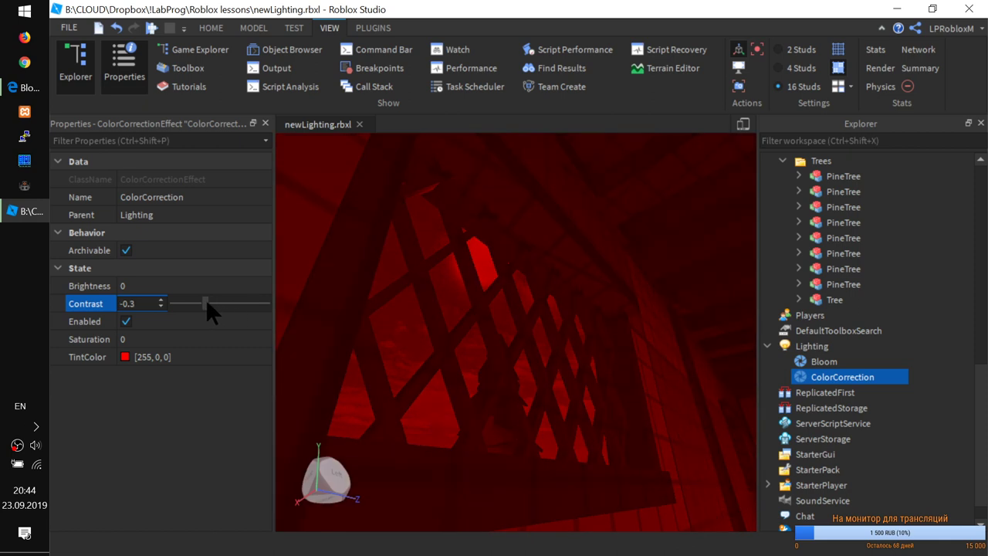
click(125, 321)
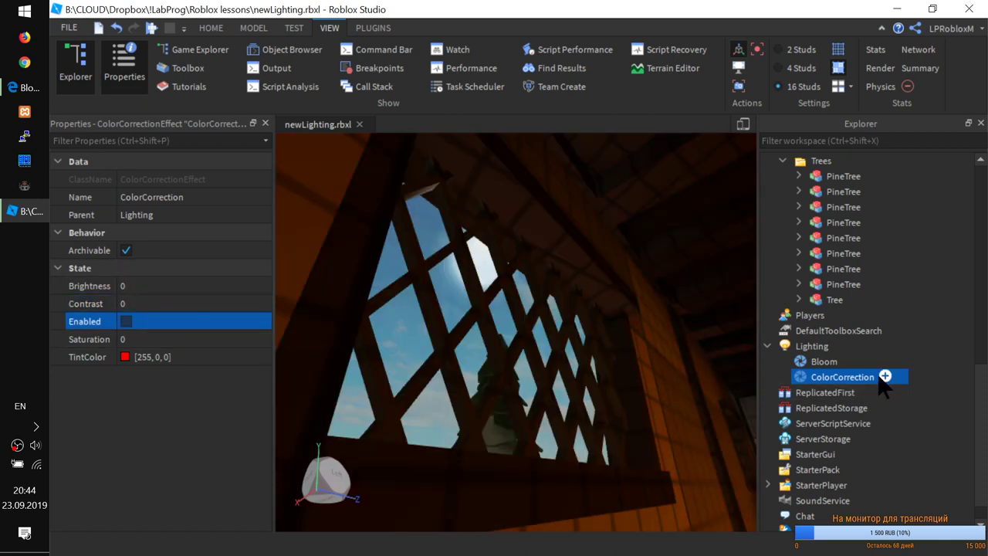
- Insert a BlurEffect object into the Lighting service, view the blurred window and show the effect's properties
click(839, 346)
scroll(894, 436, down, 10)
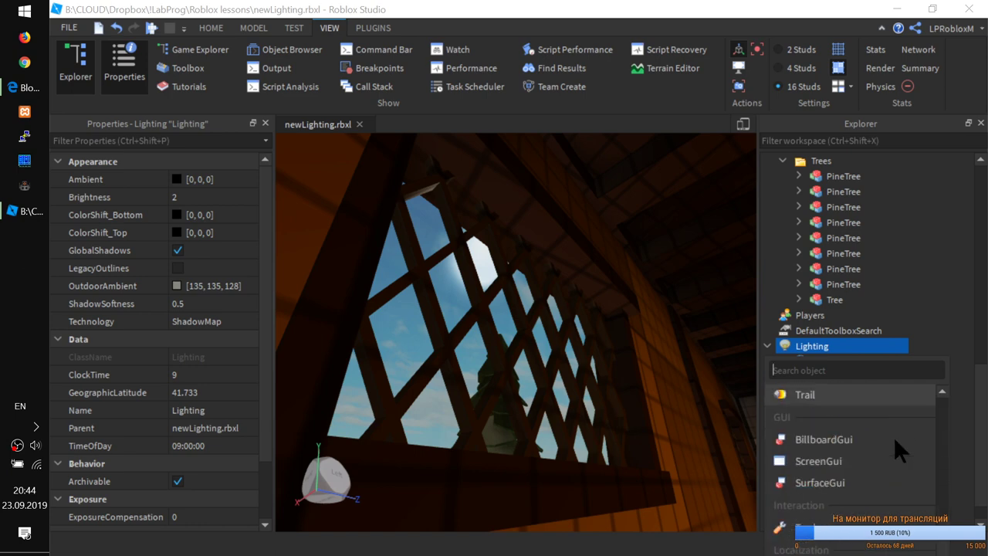
scroll(893, 437, down, 2)
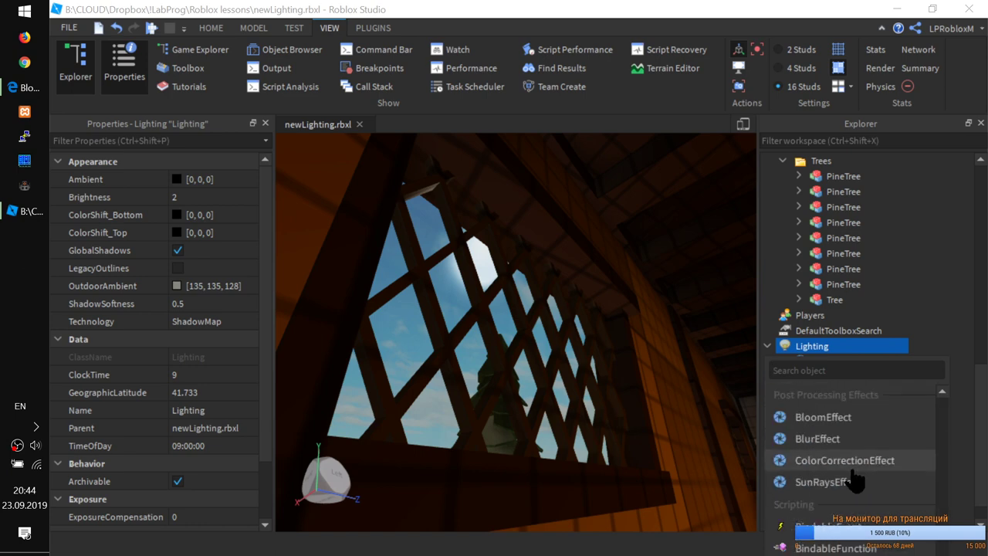
click(818, 438)
right_drag(537, 365, 536, 364)
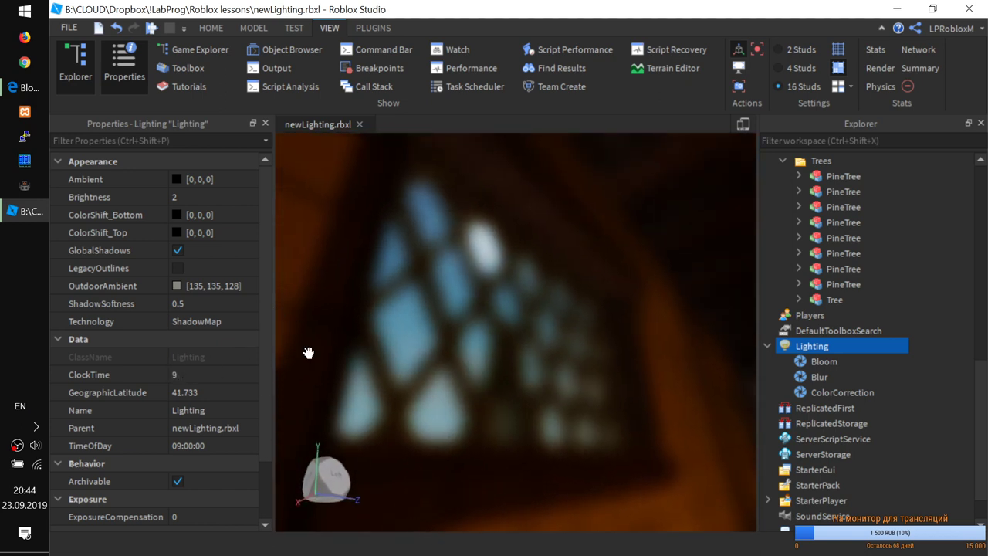
click(811, 378)
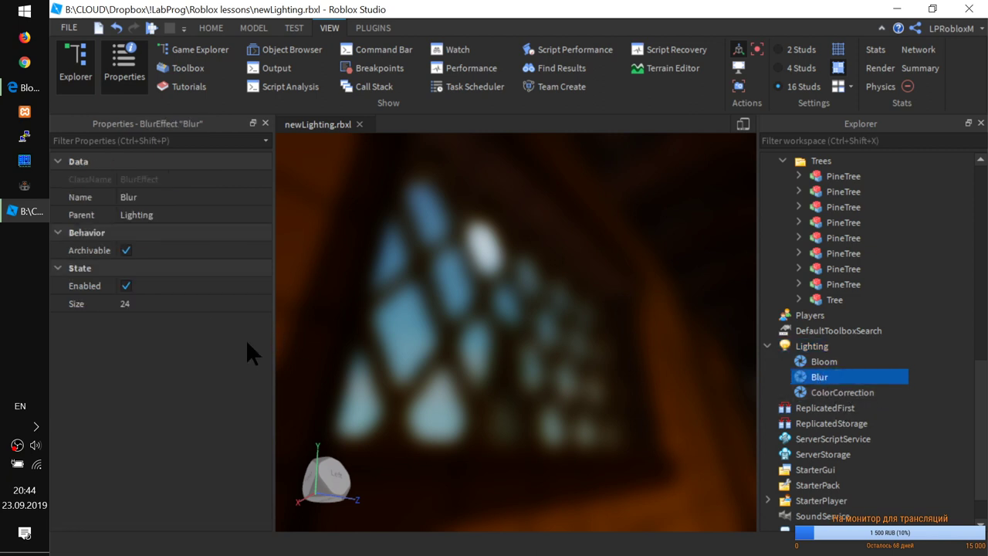
- Set the blur effect's Size to 14 and disable the effect
click(136, 299)
mouse_move(202, 302)
mouse_down()
mouse_move(262, 300)
mouse_move(179, 302)
mouse_move(226, 304)
mouse_move(183, 305)
mouse_move(209, 305)
mouse_move(185, 307)
mouse_move(196, 307)
mouse_up()
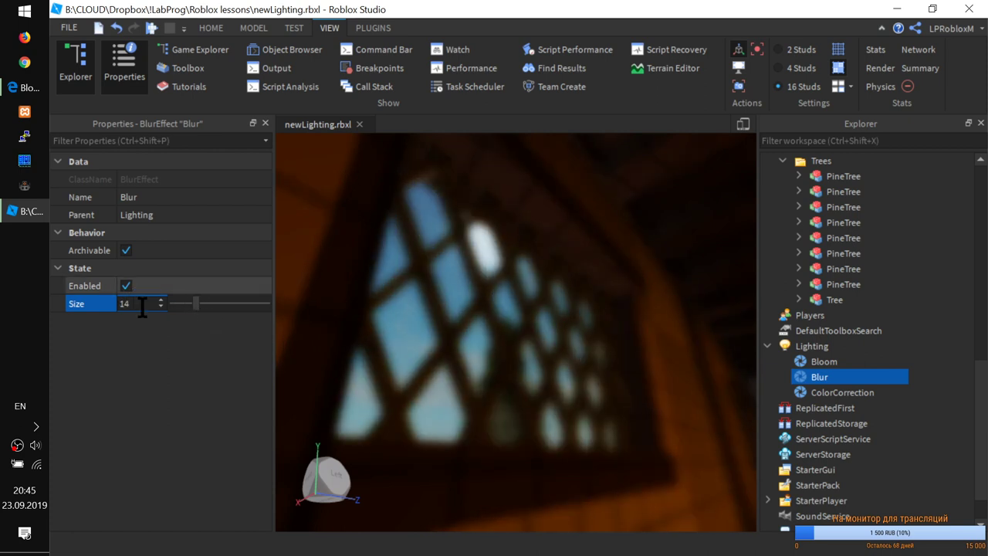
click(126, 286)
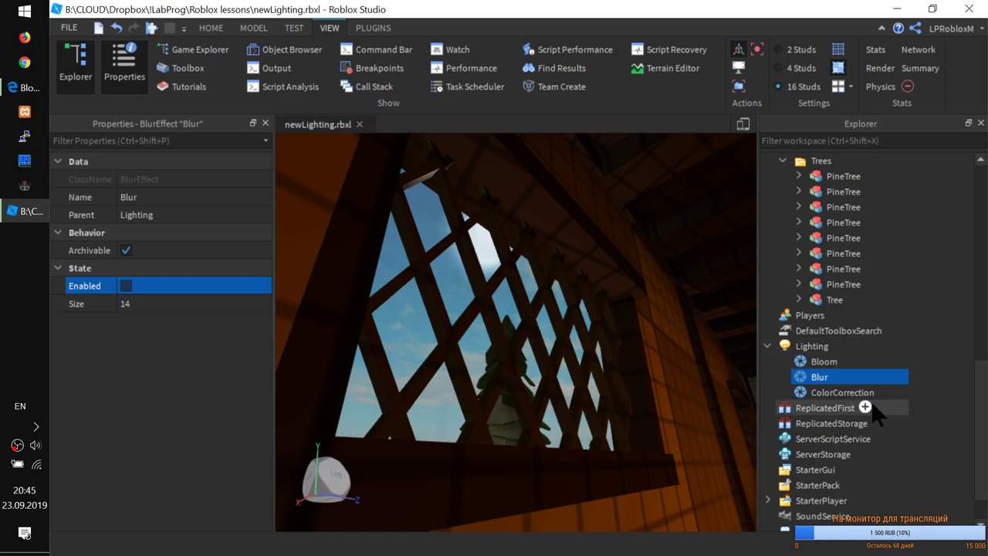
- Insert a SunRaysEffect object into the Lighting service and view the light rays coming through the lattice window
click(839, 346)
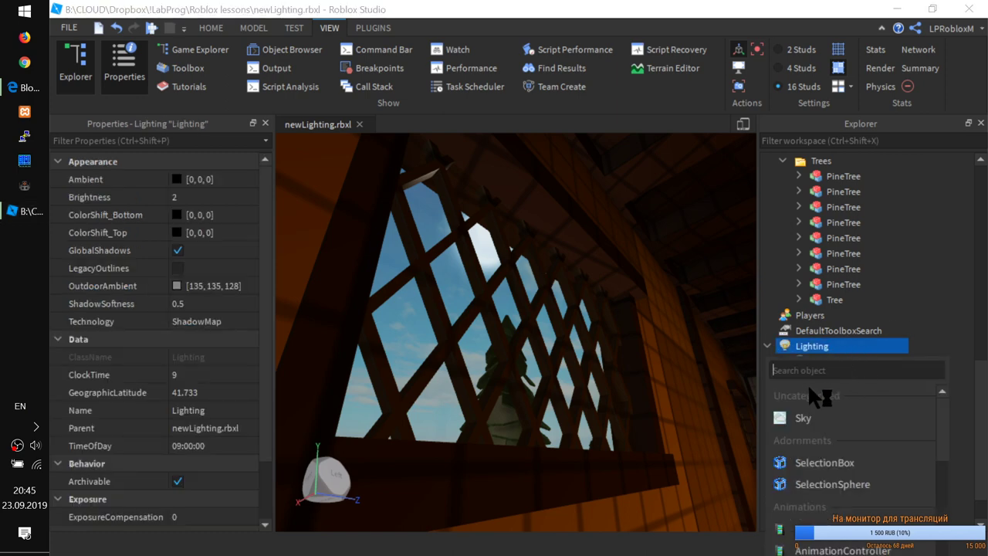
right_drag(594, 410, 596, 413)
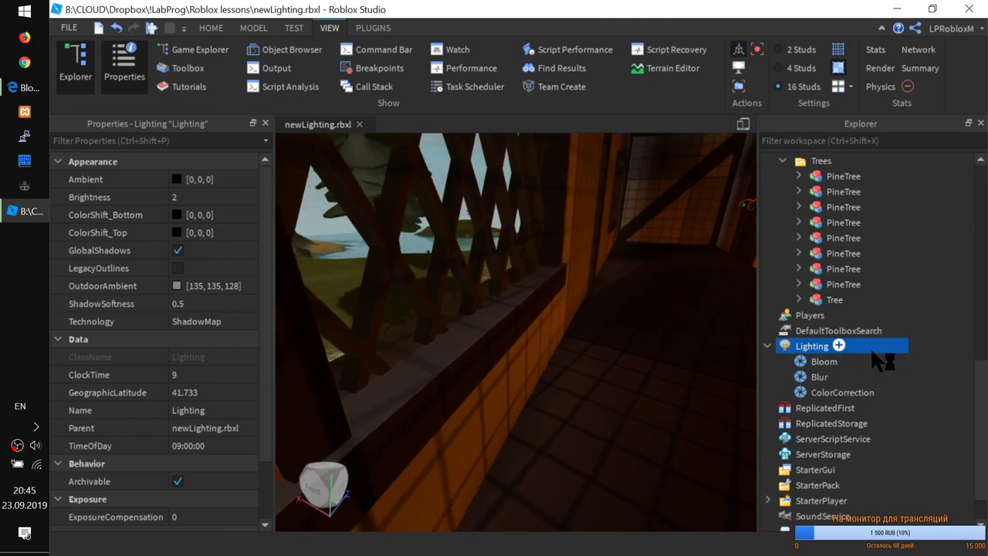
click(839, 345)
scroll(866, 430, down, 10)
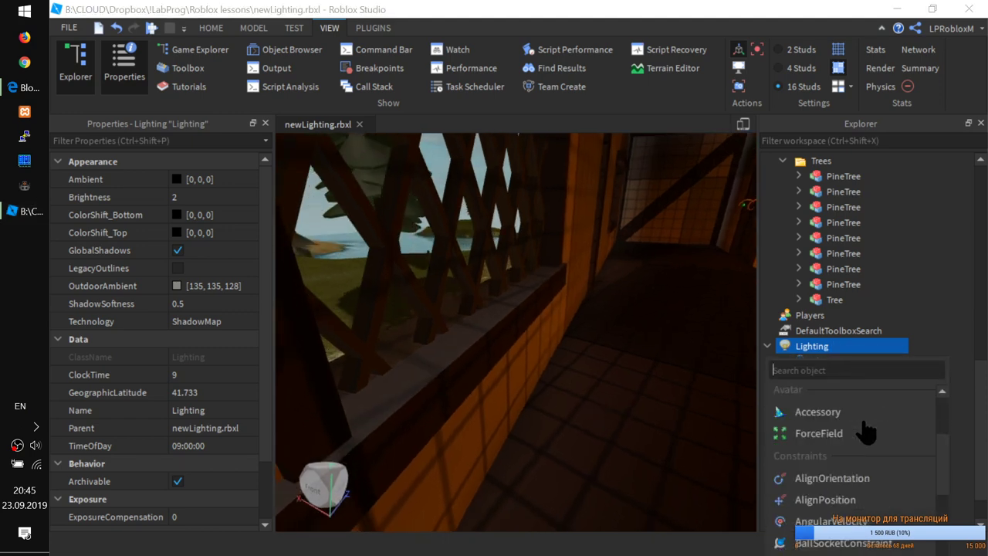
scroll(866, 430, down, 12)
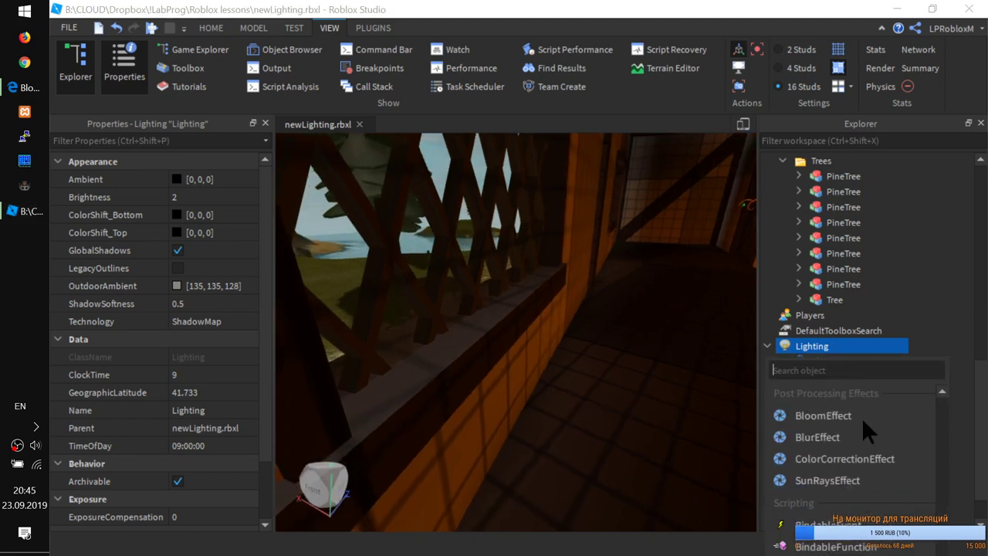
click(826, 482)
right_drag(518, 430, 518, 432)
- Set the Edit Quality Level in the studio's Rendering settings to Automatic and look at the lattice window again
click(70, 28)
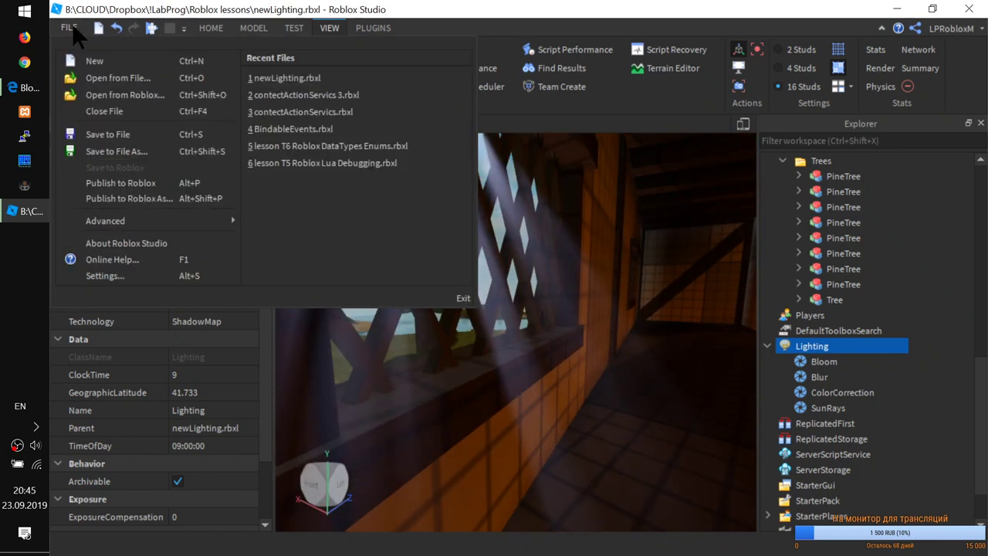
click(112, 274)
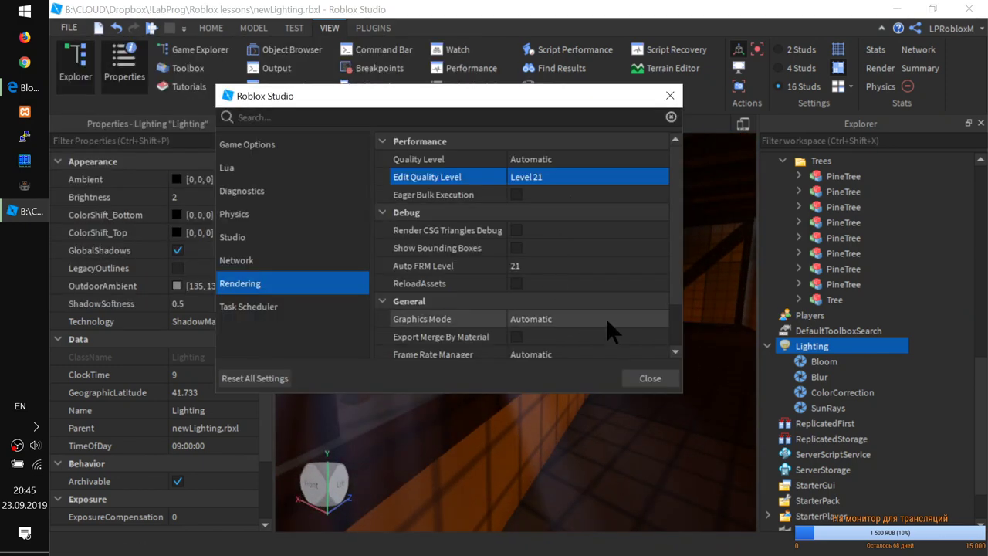
click(548, 170)
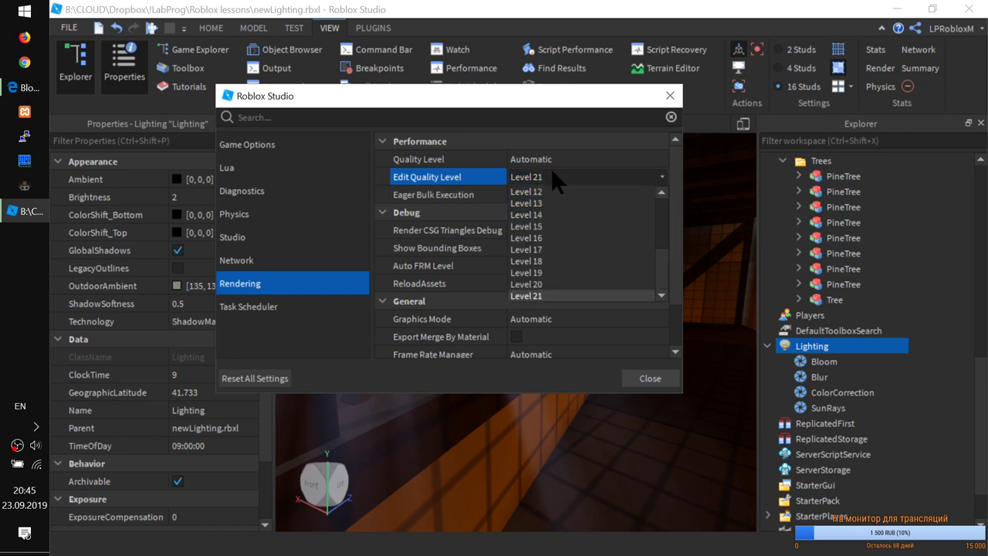
scroll(565, 234, up, 4)
click(539, 192)
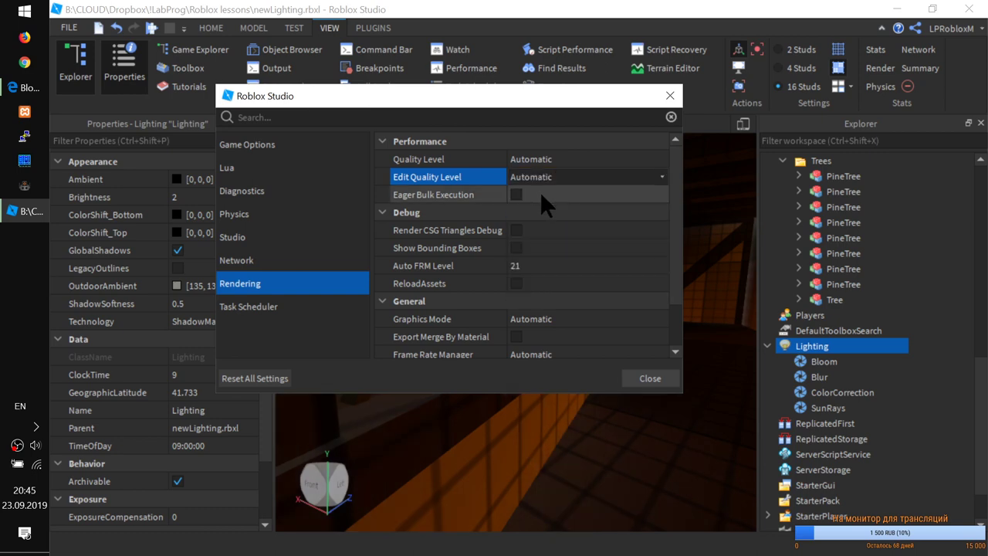
click(646, 378)
right_drag(604, 359, 602, 361)
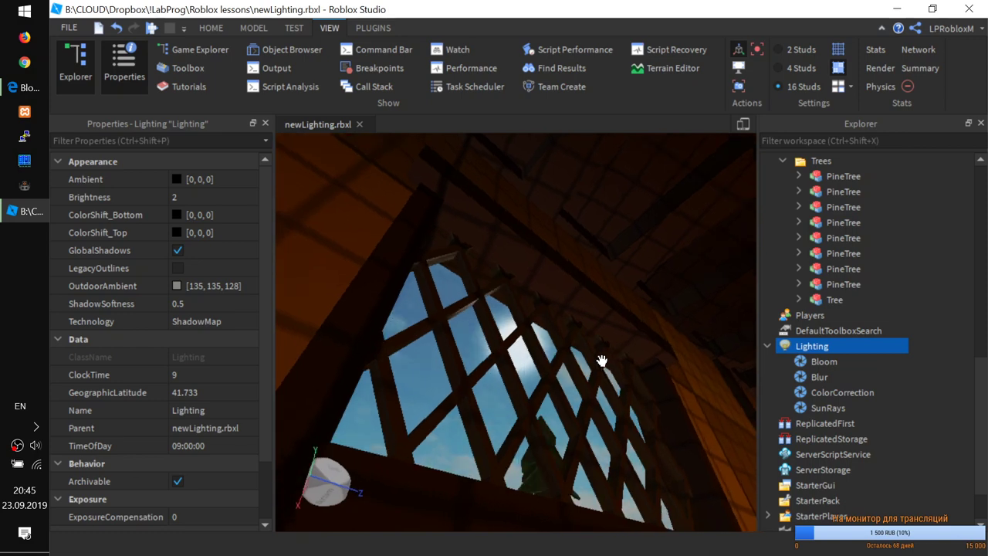
right_drag(534, 410, 535, 411)
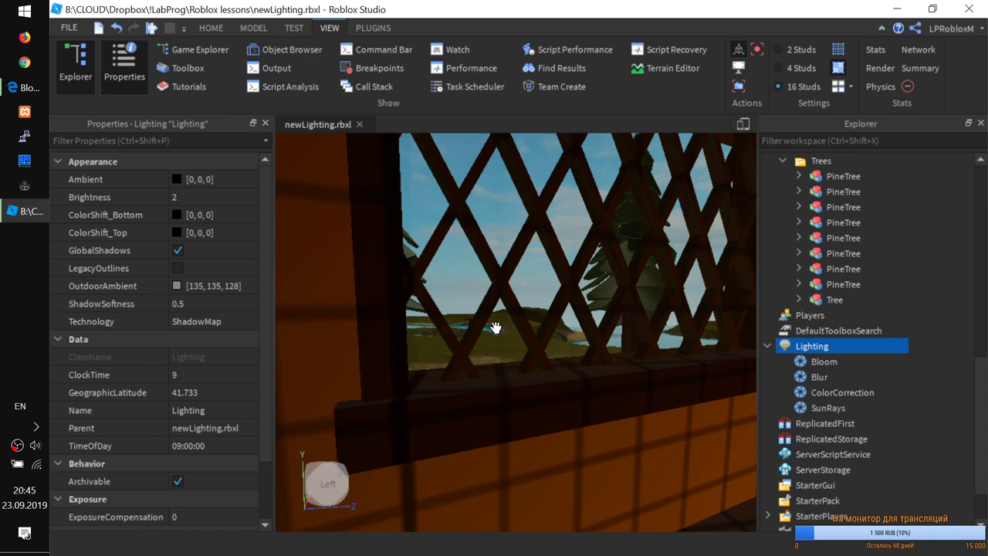
- Switch to the browser, close the BloomEffect reference and open the Lighting class page from the Technology enum documentation
click(23, 88)
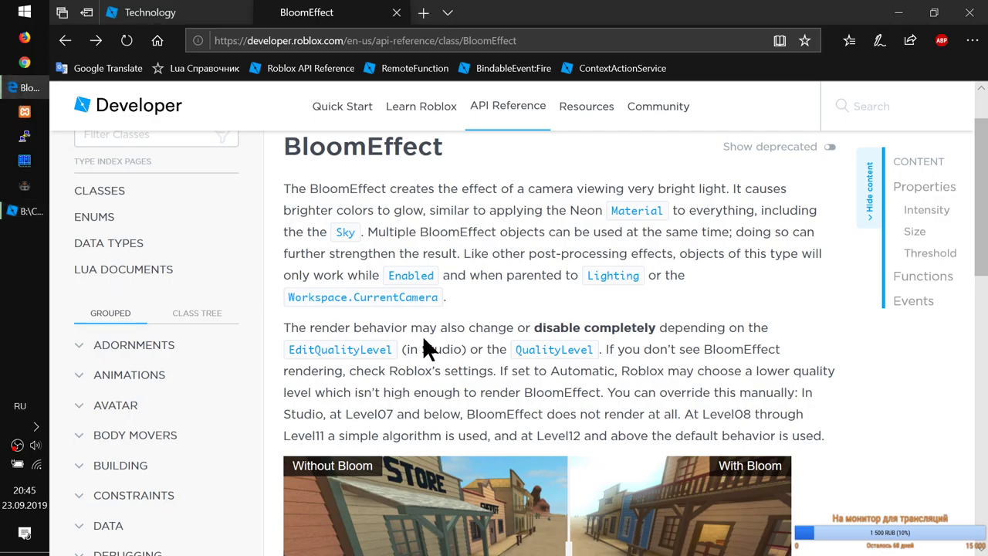
click(65, 41)
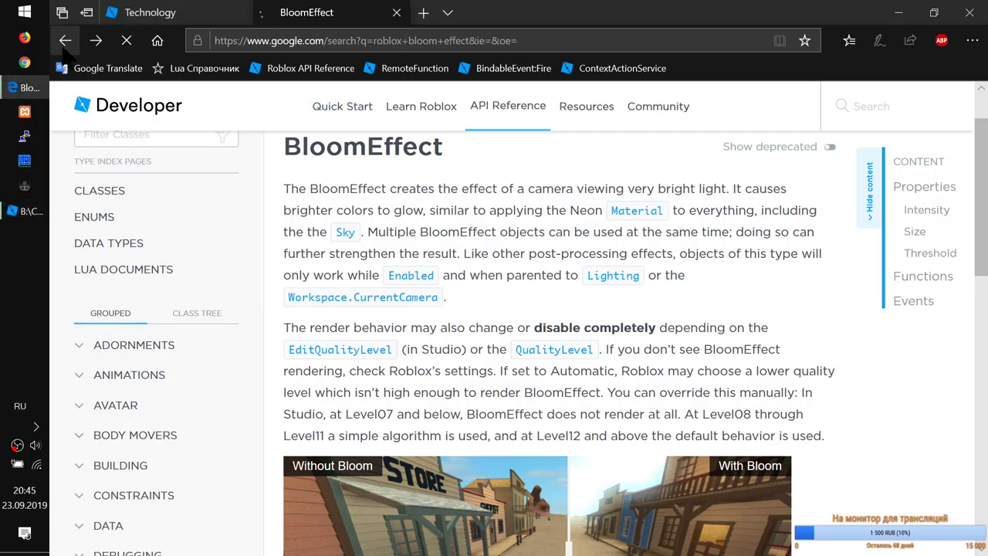
middle_click(287, 17)
scroll(439, 294, up, 9)
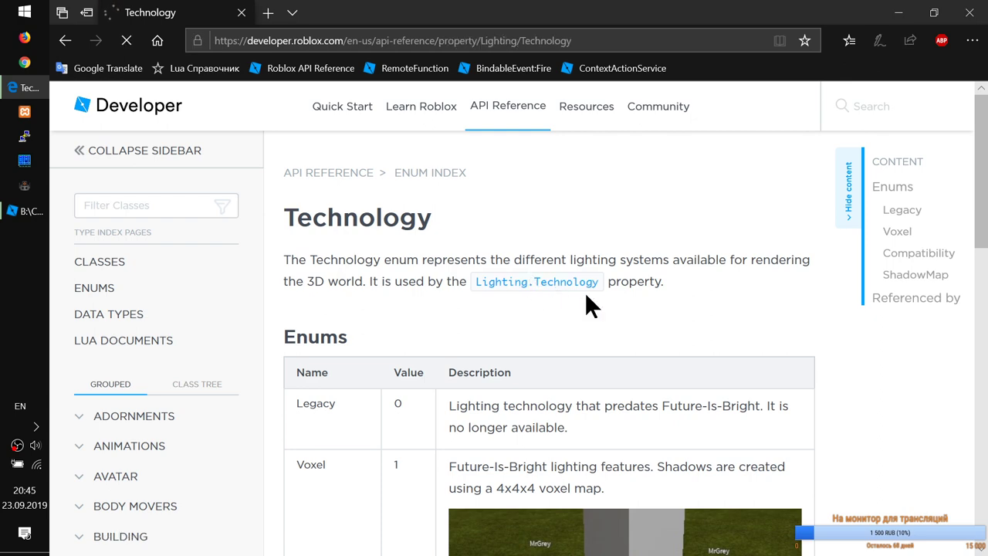
scroll(586, 295, down, 3)
scroll(585, 303, up, 3)
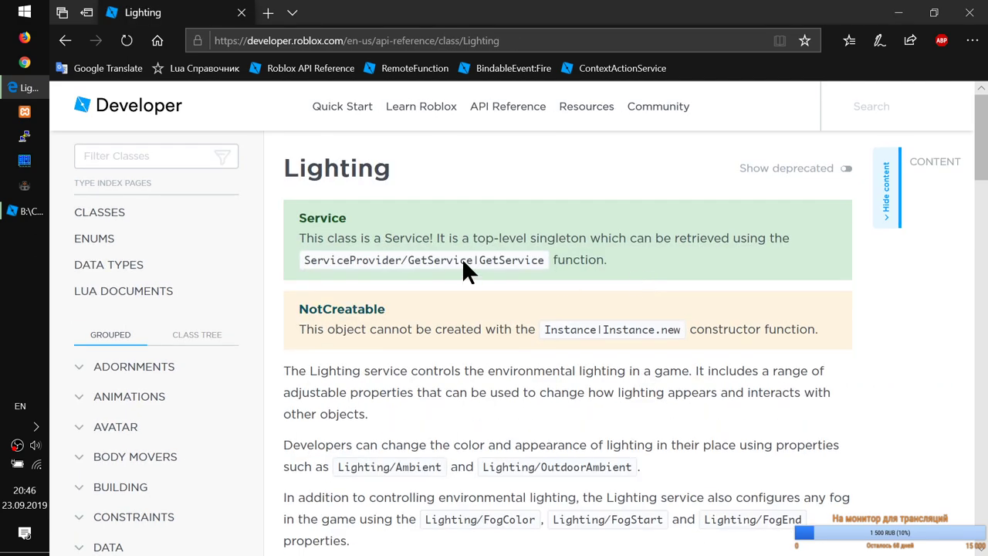
- Read through the Properties section of the Lighting class reference, from Ambient to TimeOfDay
scroll(445, 284, down, 10)
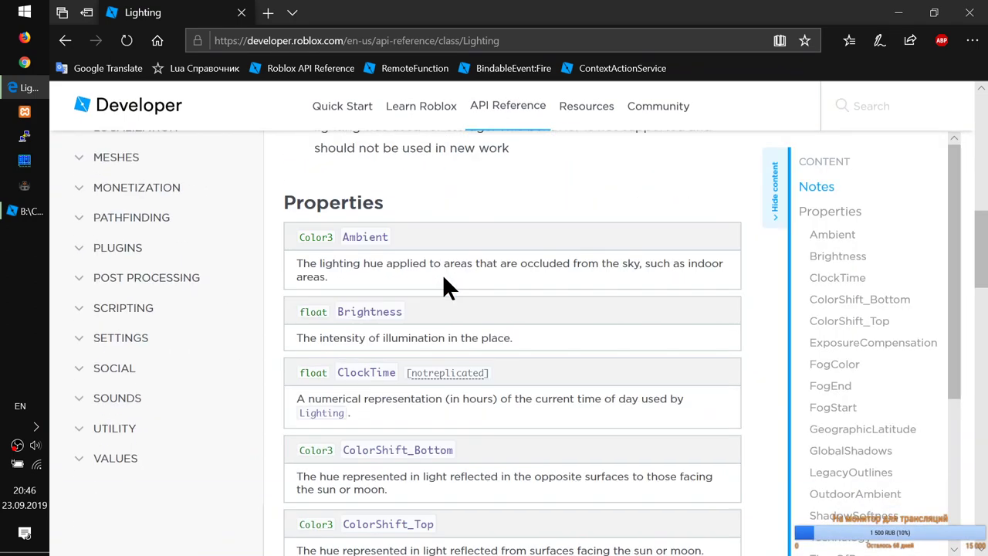
scroll(444, 286, down, 2)
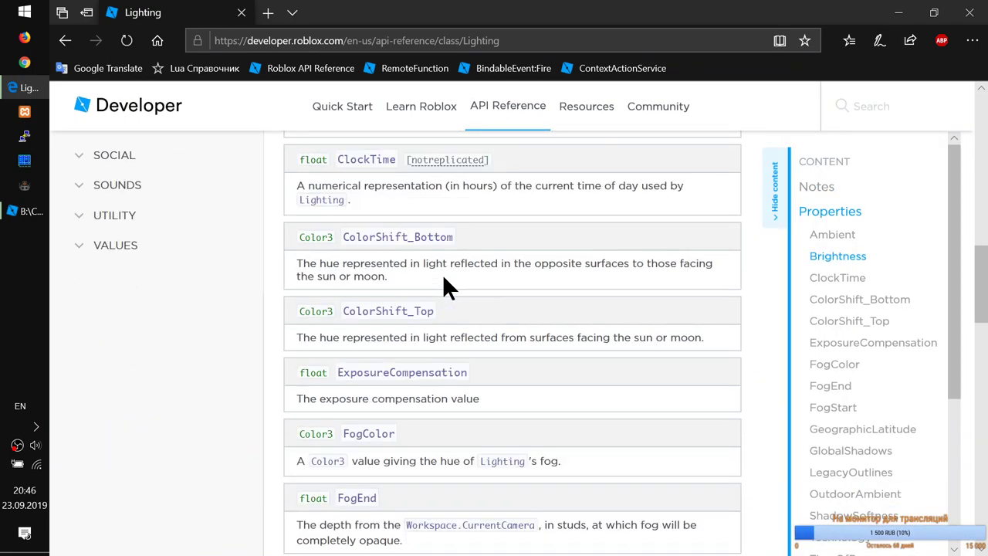
scroll(444, 286, down, 2)
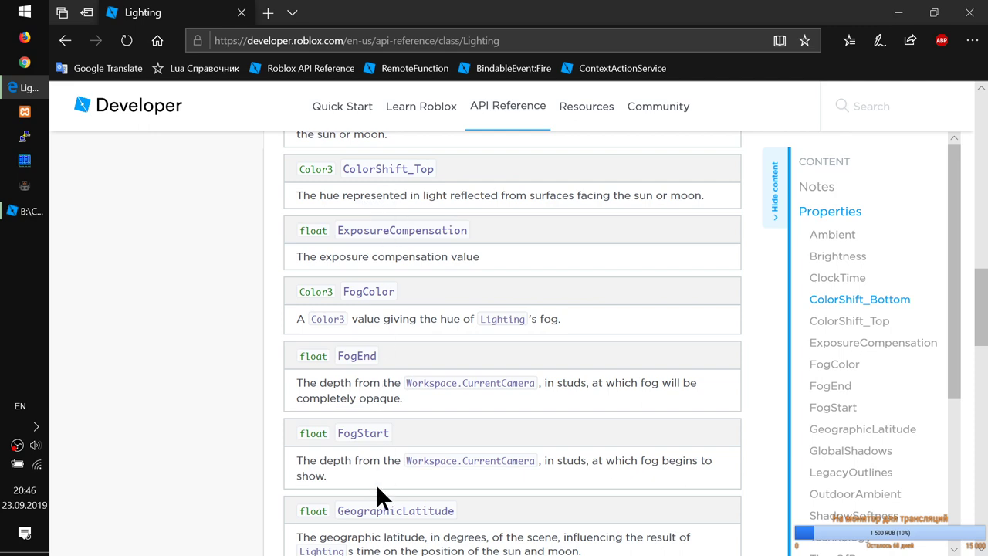
scroll(367, 424, down, 3)
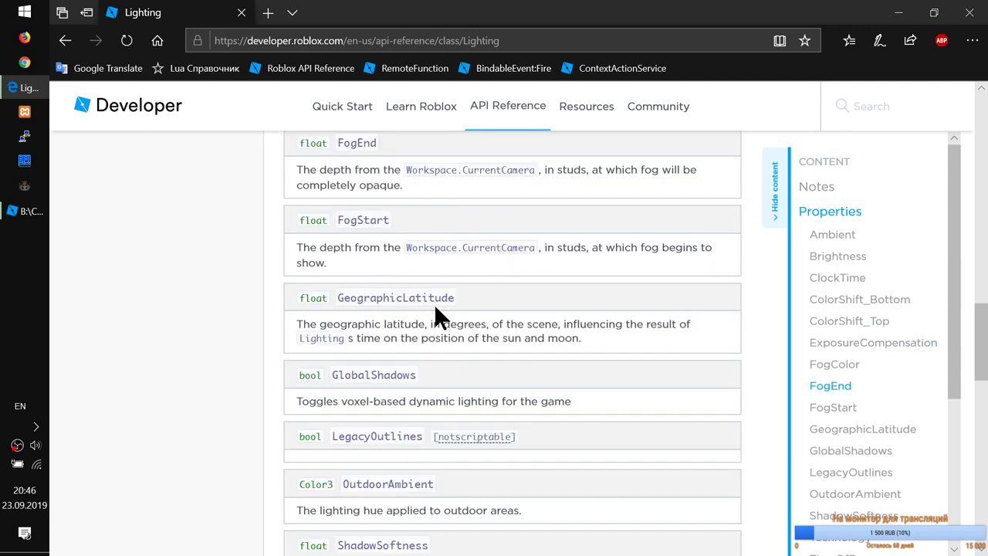
scroll(435, 309, down, 3)
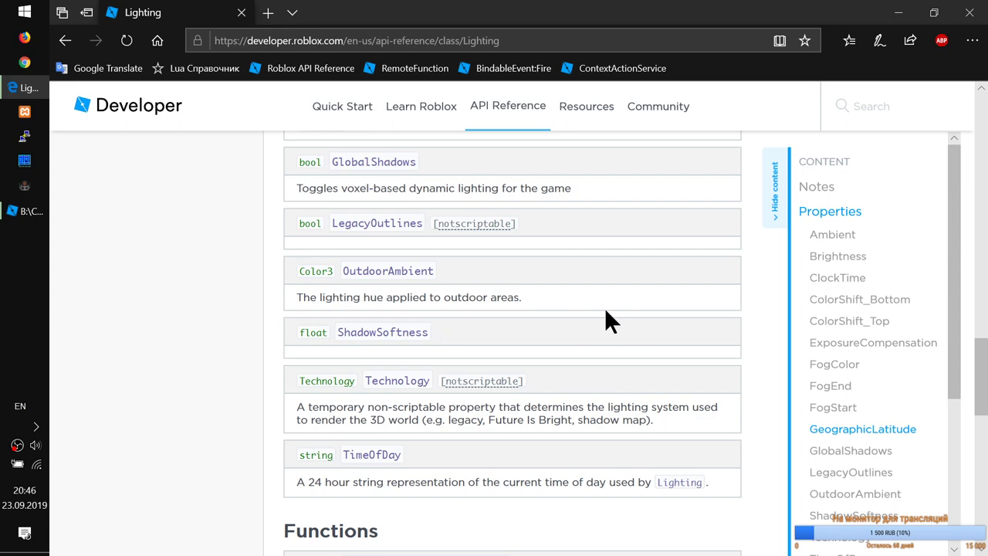
- Examine the Functions and Events sections of the Lighting class reference, including the moon, sun and minutes-after-midnight functions
scroll(604, 307, down, 4)
scroll(606, 311, down, 1)
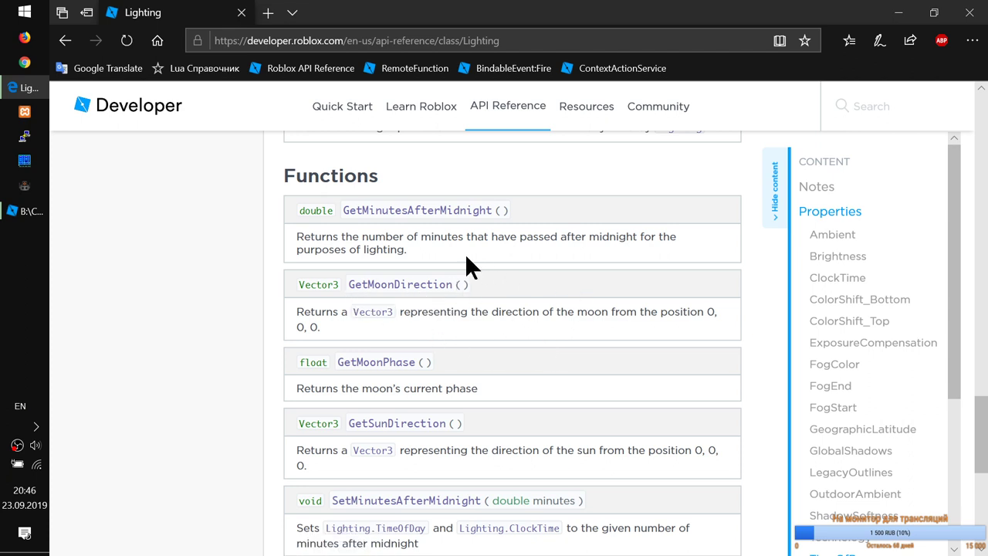
scroll(481, 270, down, 1)
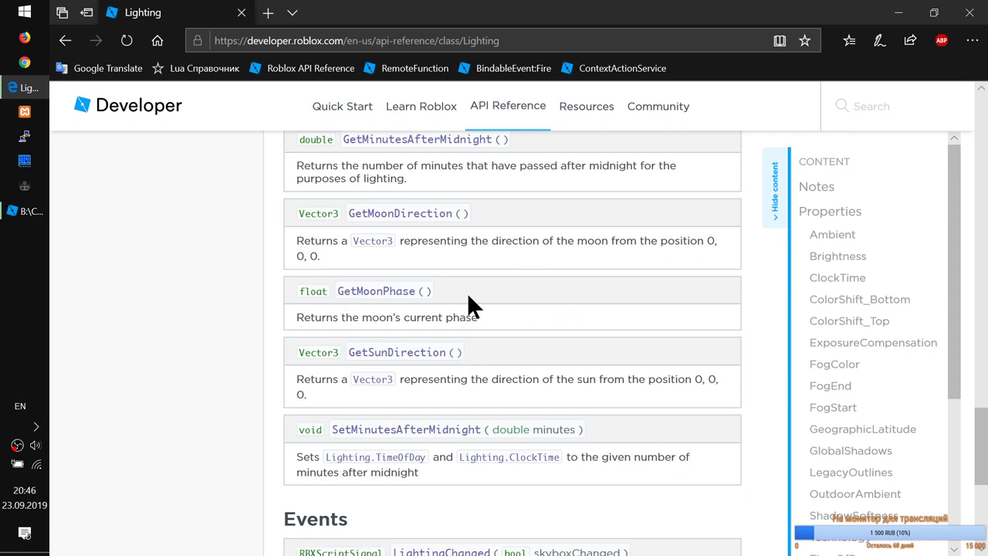
scroll(583, 304, down, 1)
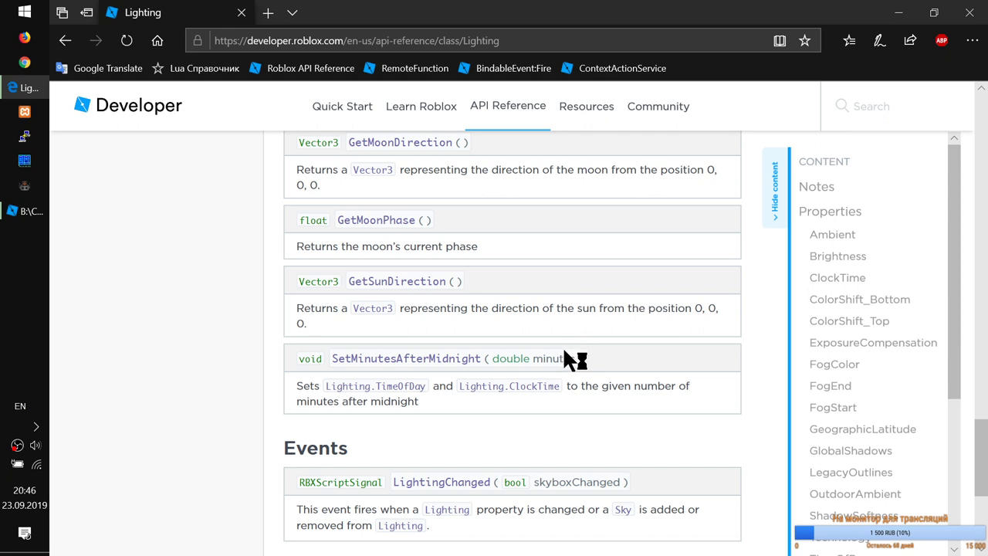
scroll(565, 353, down, 1)
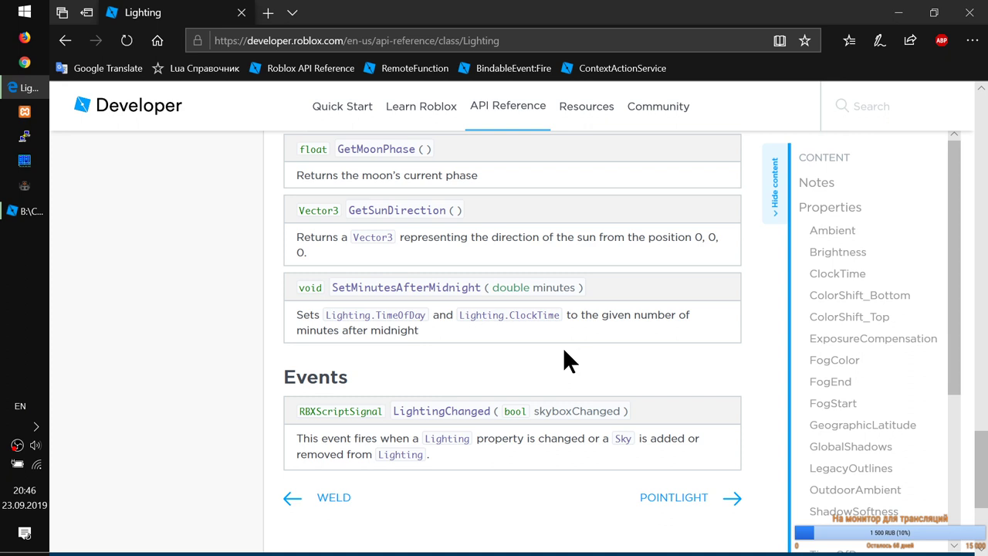
scroll(564, 351, up, 4)
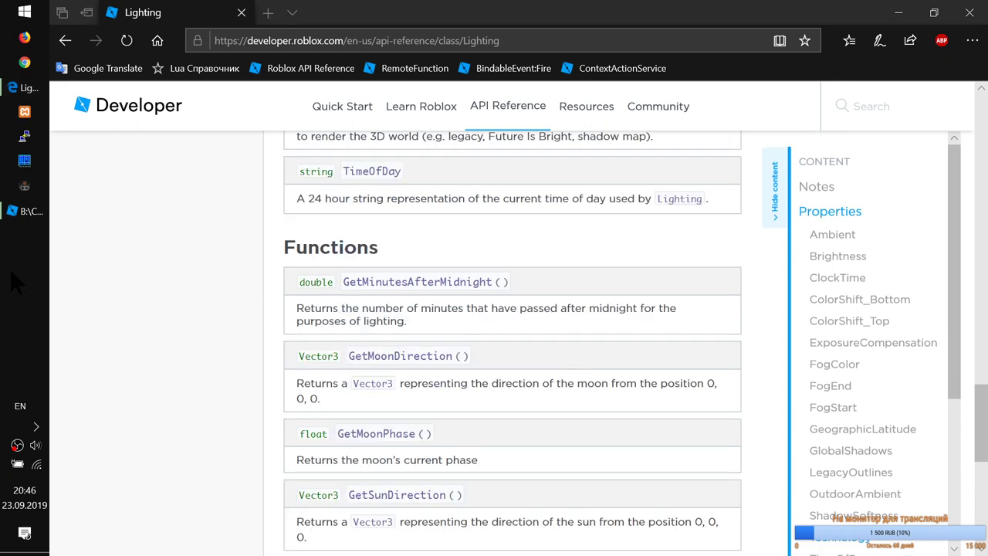